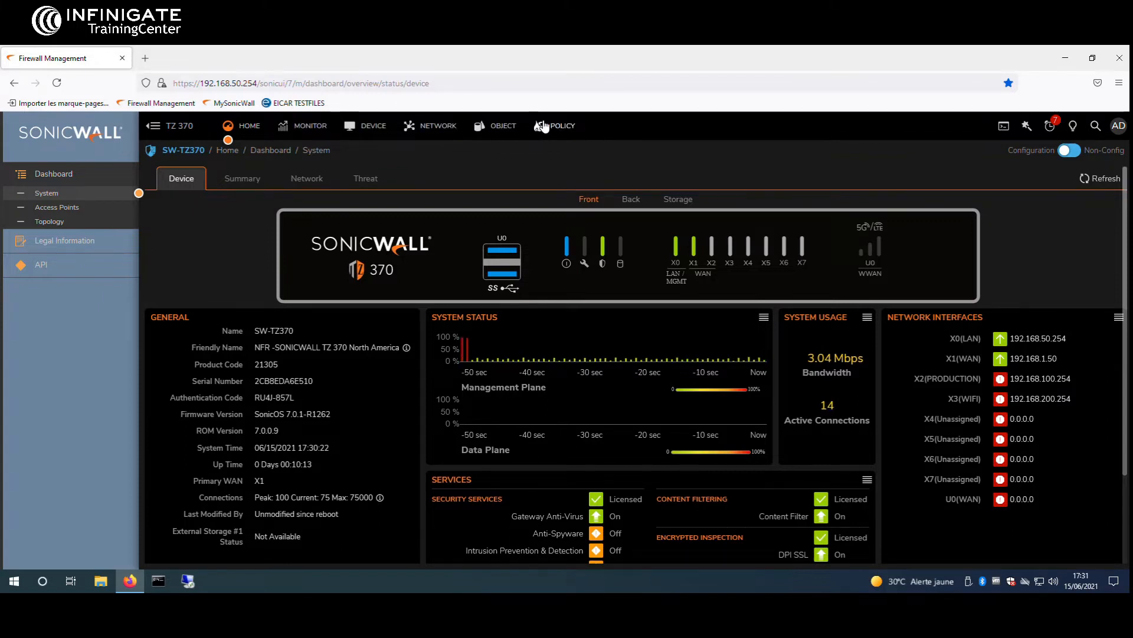
Open the POLICY area to reach Rules and Policies > Access Rules
click(544, 126)
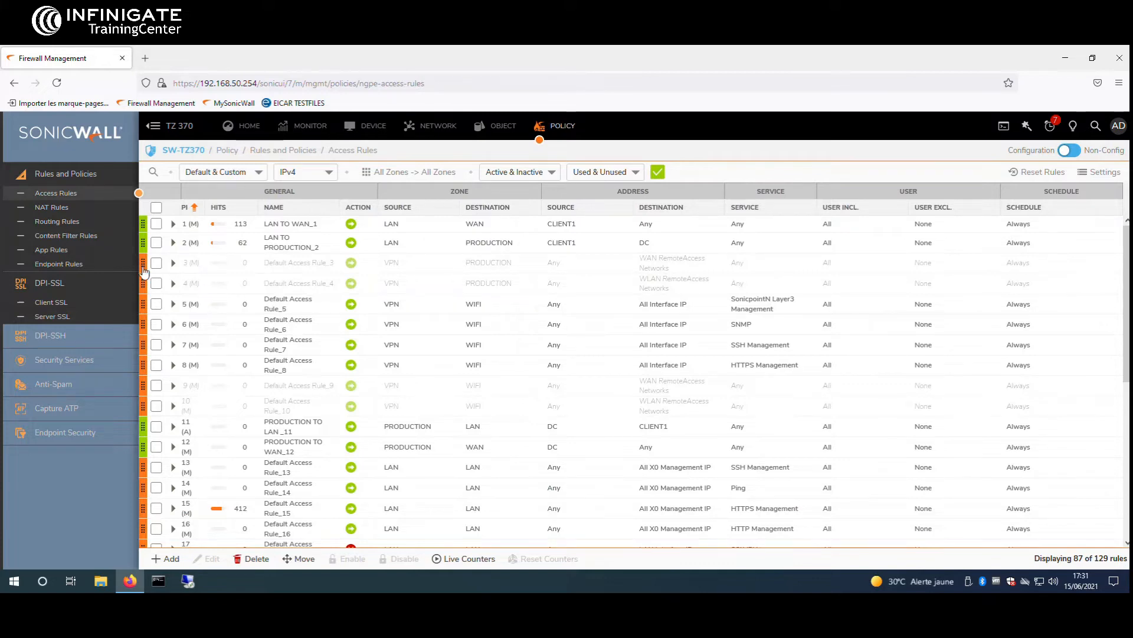
Check that DPI-SSL Client SSL inspection has Content Filter enabled, then expand Security Services
click(90, 304)
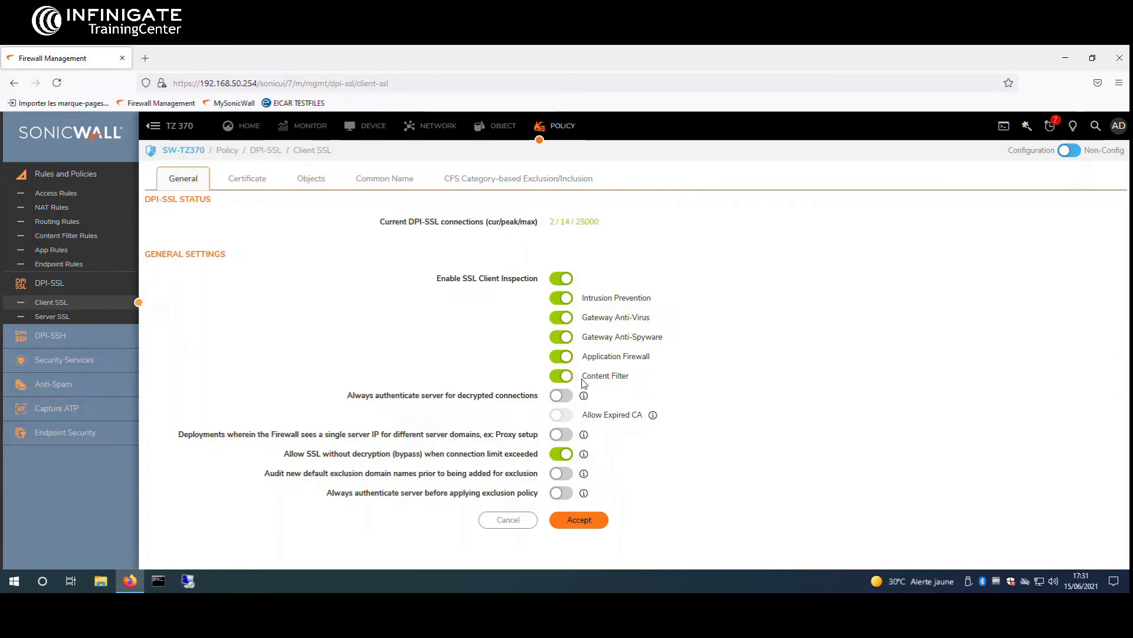
drag(604, 378, 582, 382)
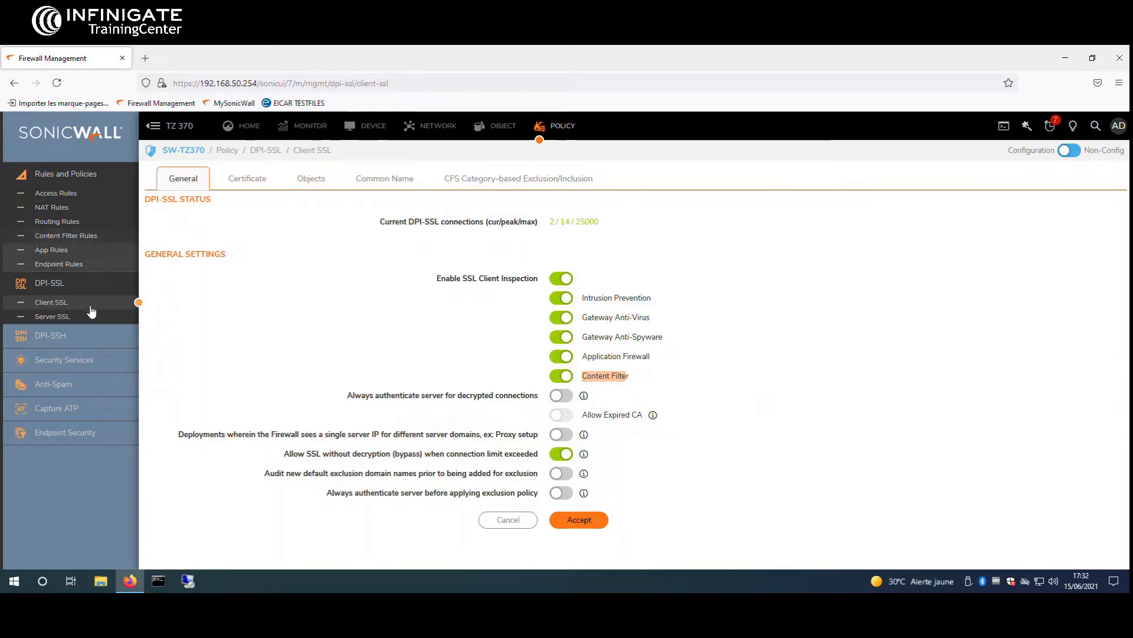
click(104, 369)
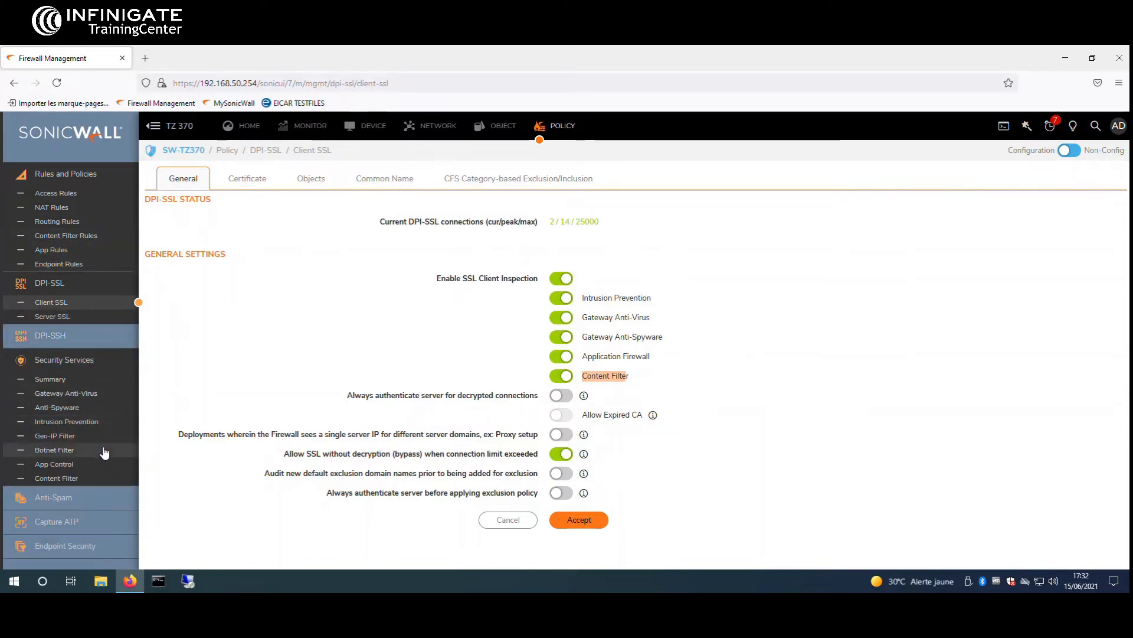
Turn off Exclude Administrator in the Content Filter settings and accept the change
click(114, 478)
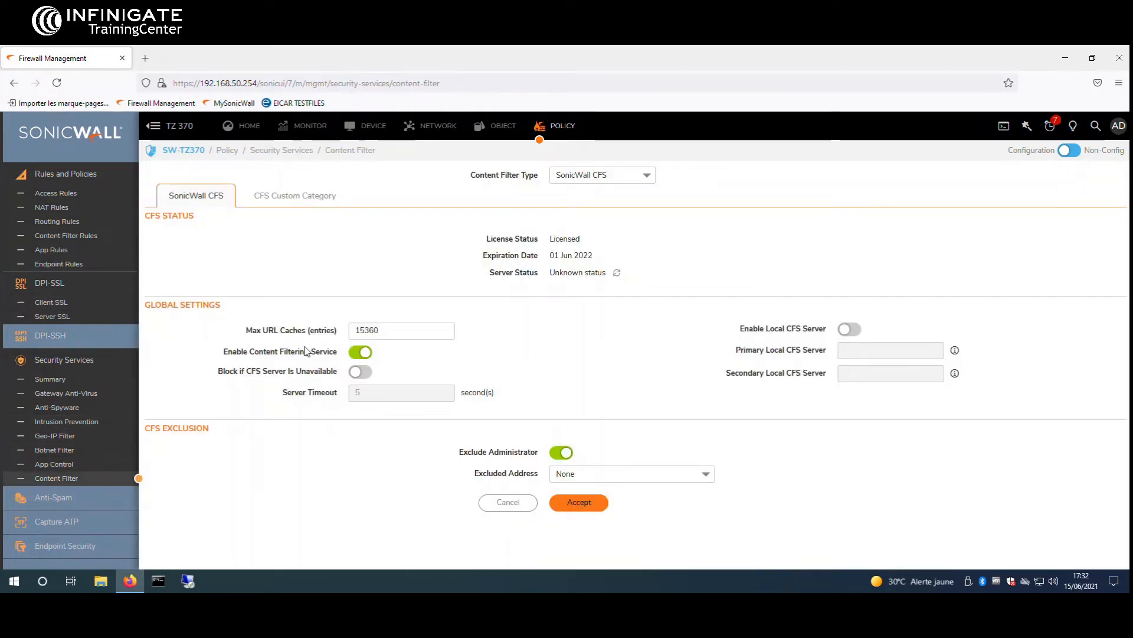
drag(239, 351, 401, 357)
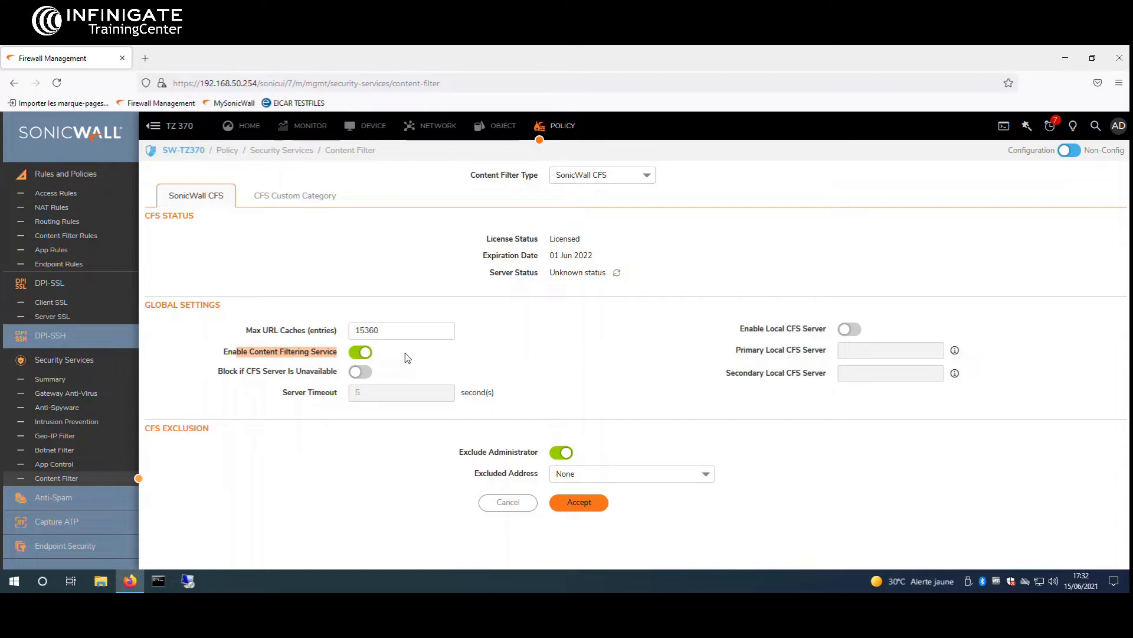
click(409, 358)
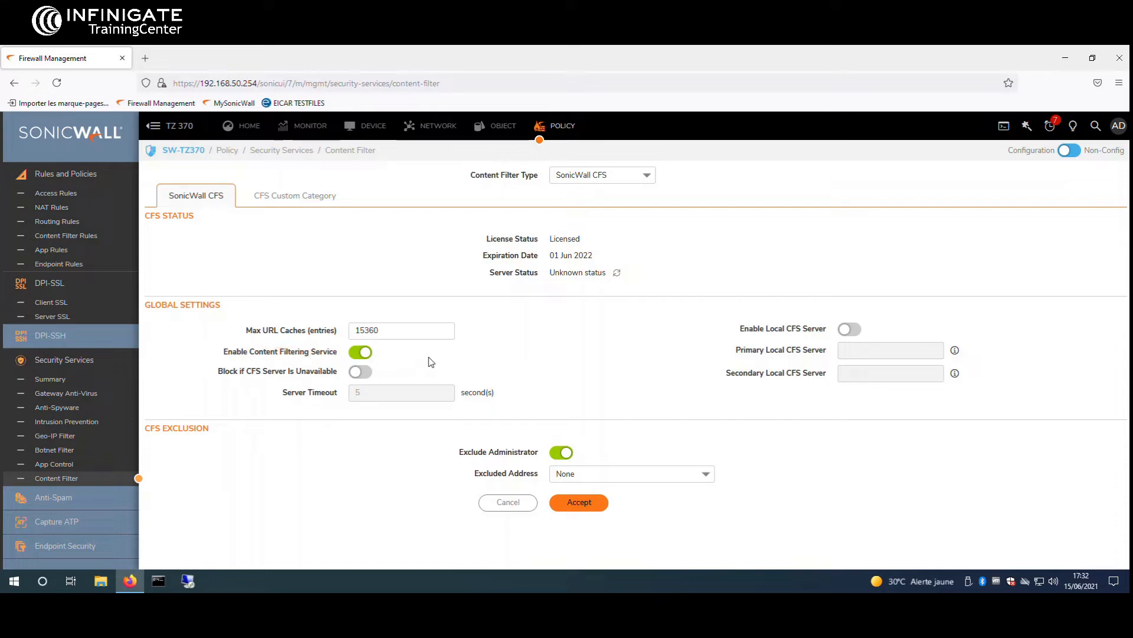
click(564, 453)
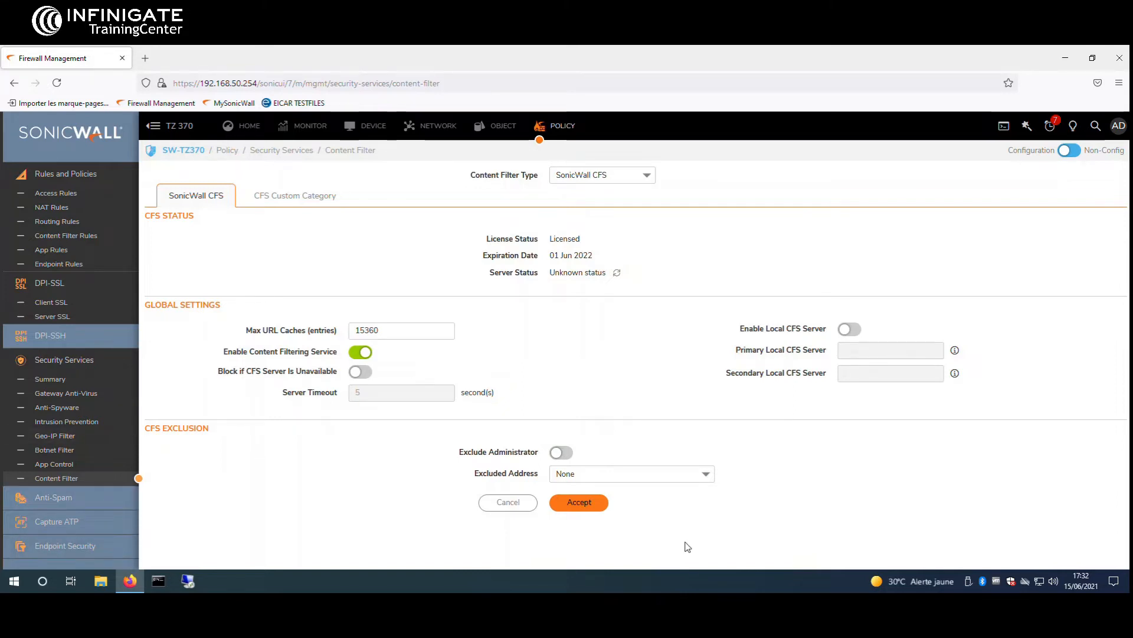
click(594, 503)
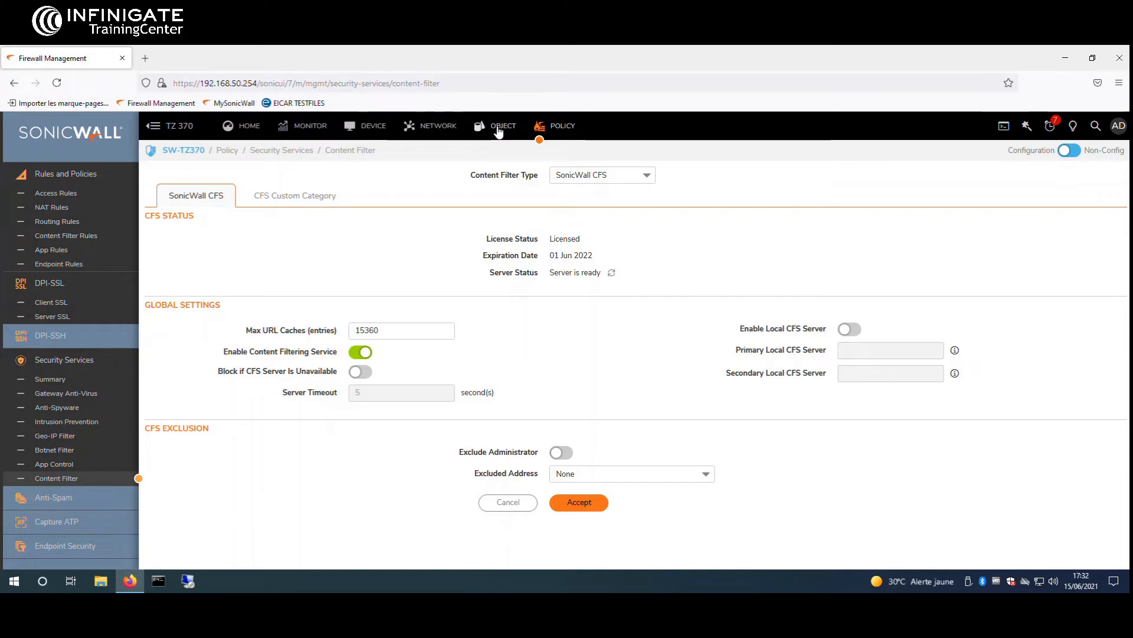
click(500, 130)
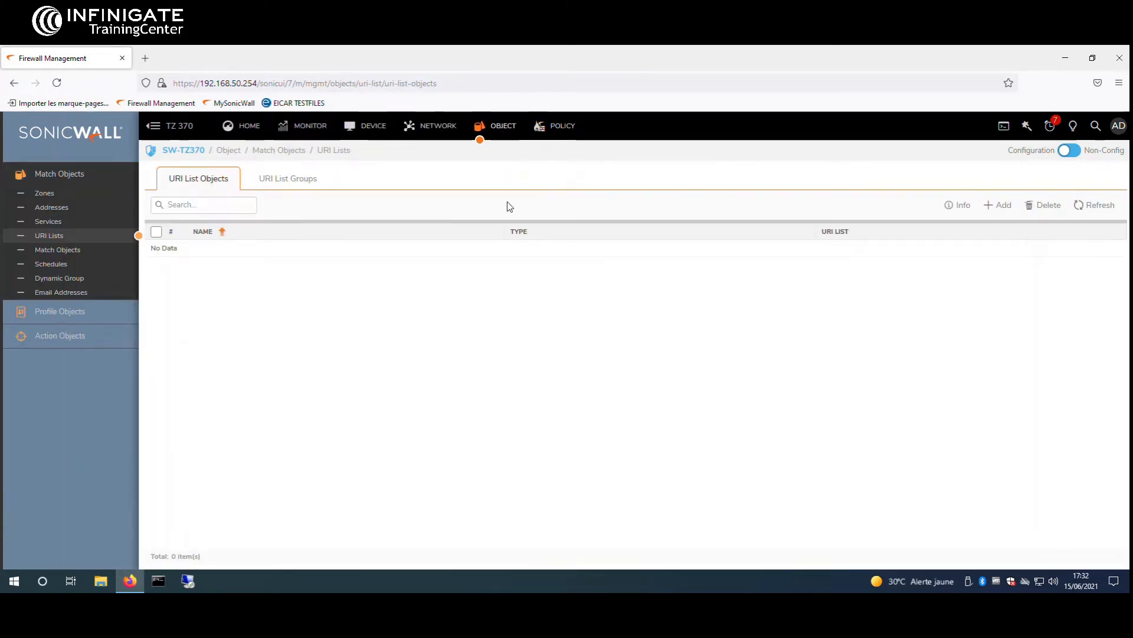
Open Action Objects > Content Filter Actions, which lists only the CFS Default Action
click(76, 311)
click(83, 373)
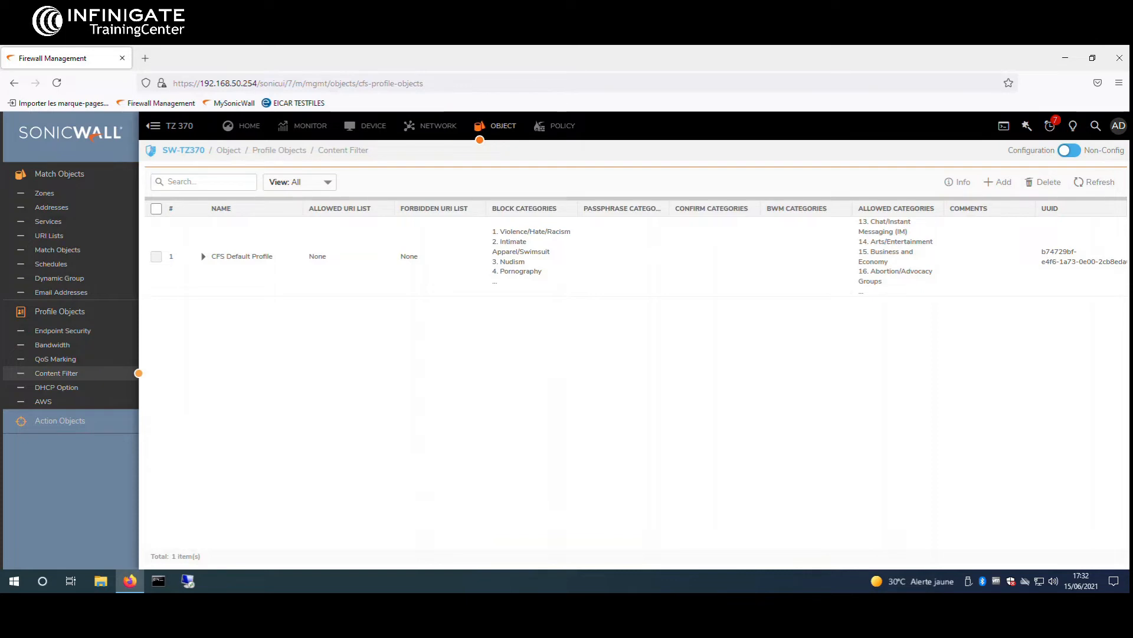
click(106, 432)
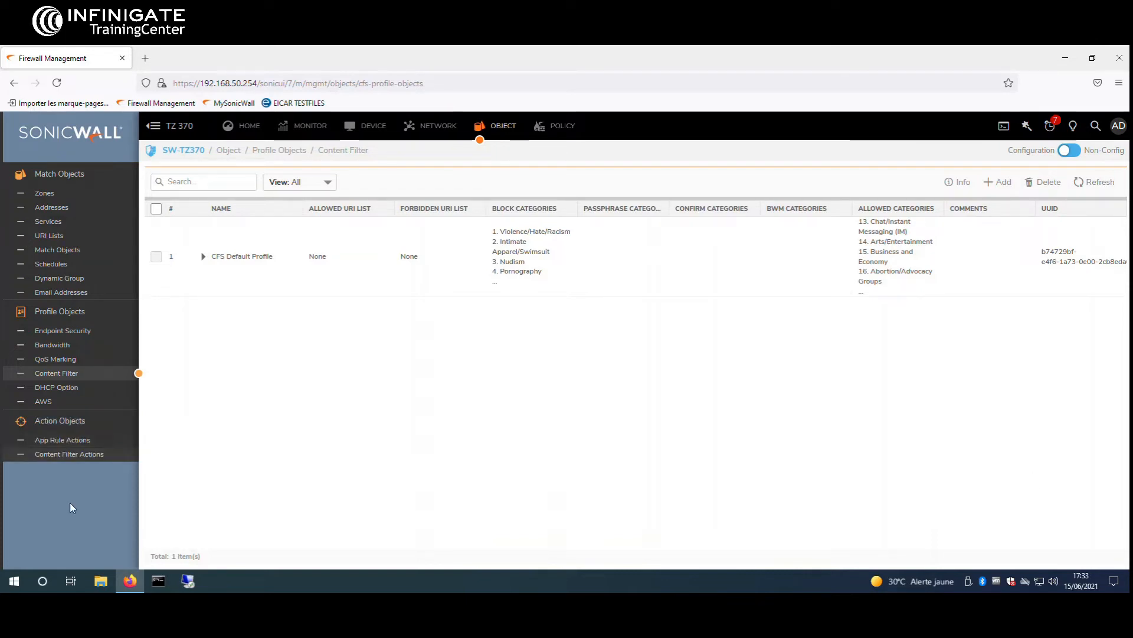
click(64, 460)
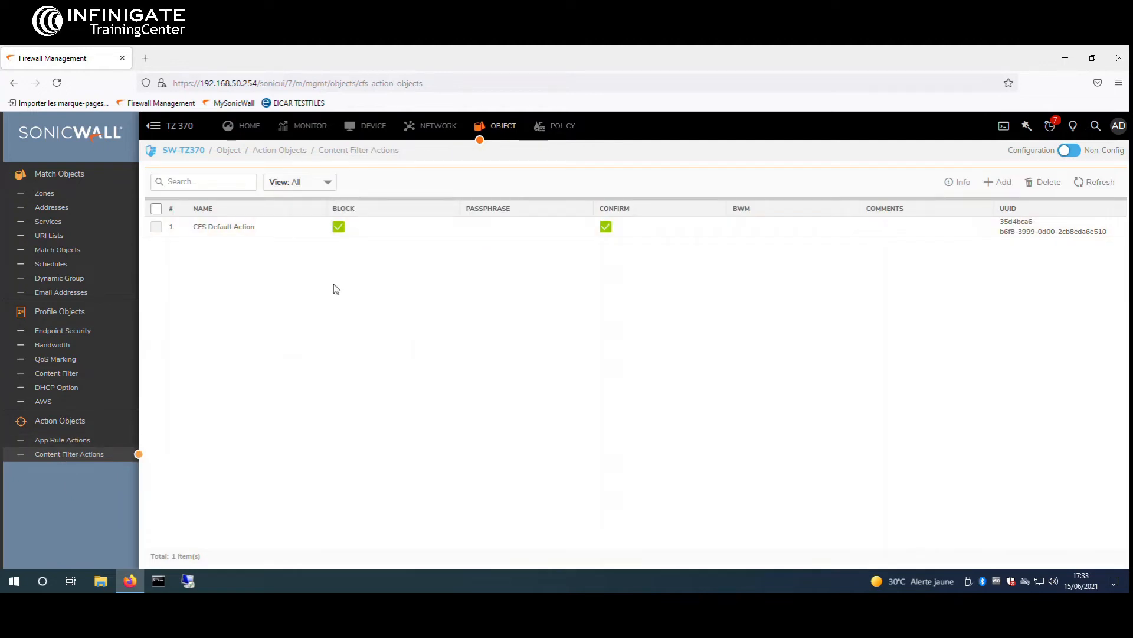
Add a content filter action named CFS Custom Action and review its Confirm and Bandwidth tabs
click(1002, 195)
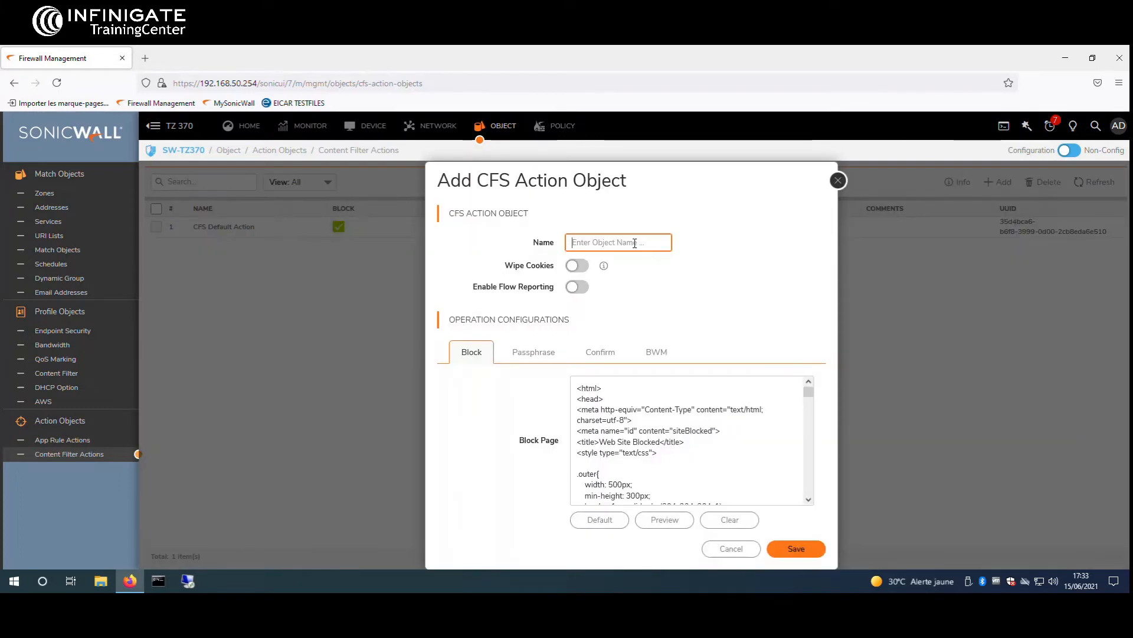
text(CFS C)
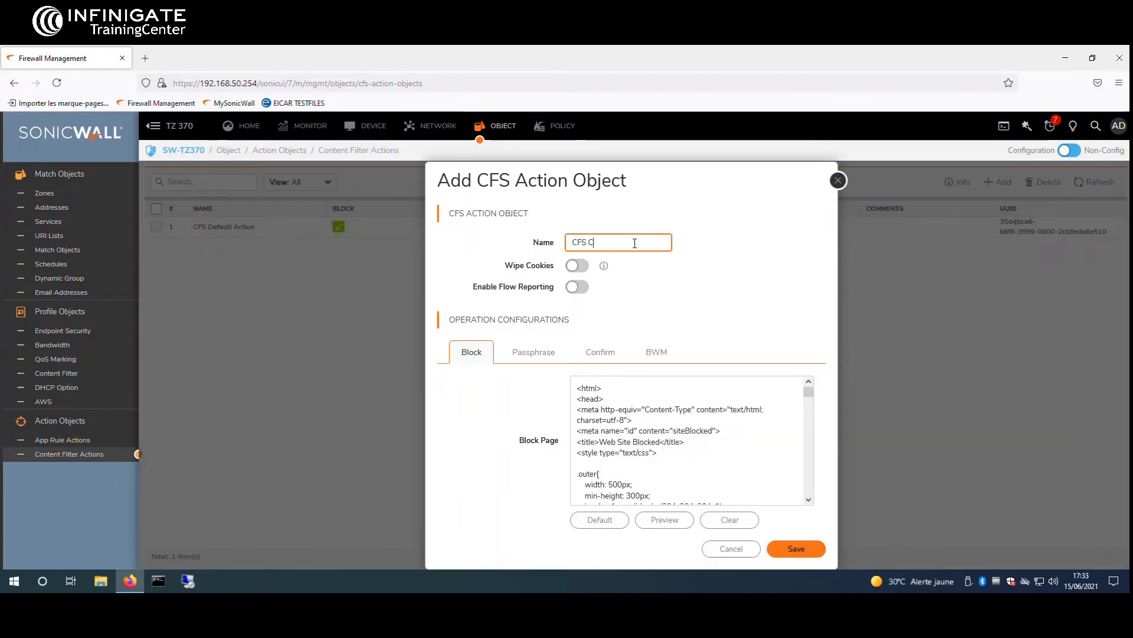
text(ustom Action)
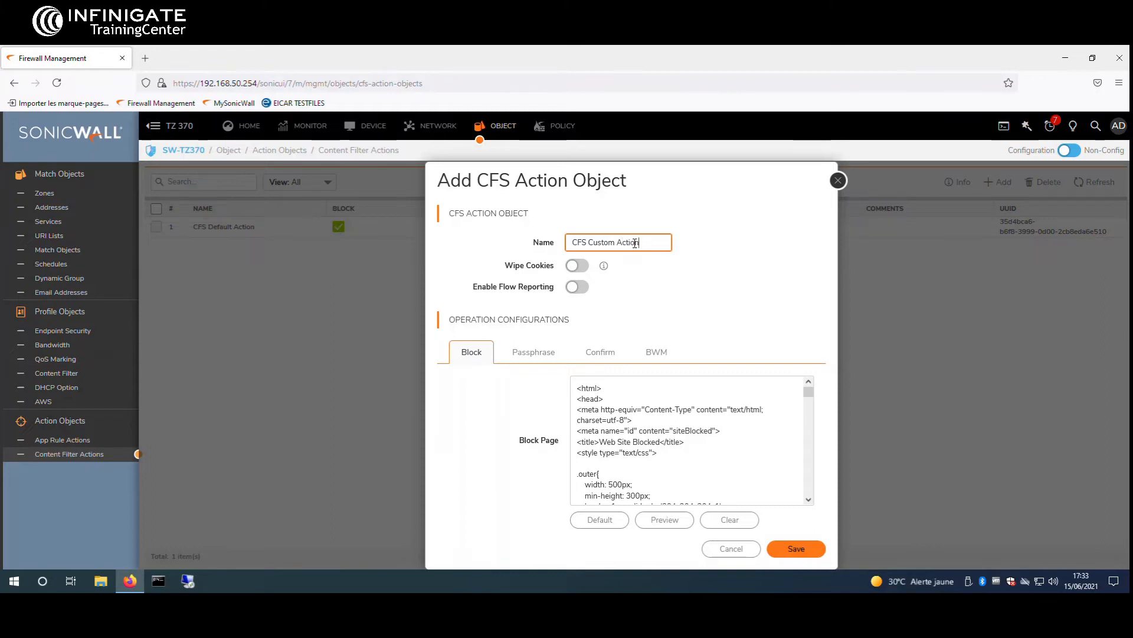
click(753, 498)
scroll(691, 449, down, 2)
drag(565, 187, 533, 168)
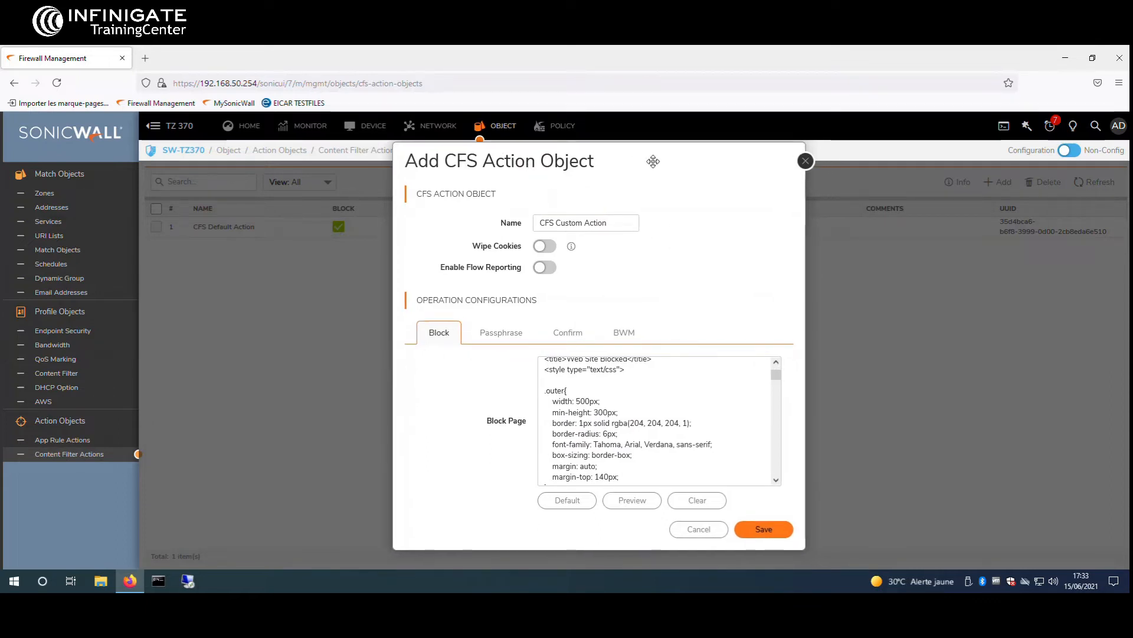
drag(653, 162, 636, 147)
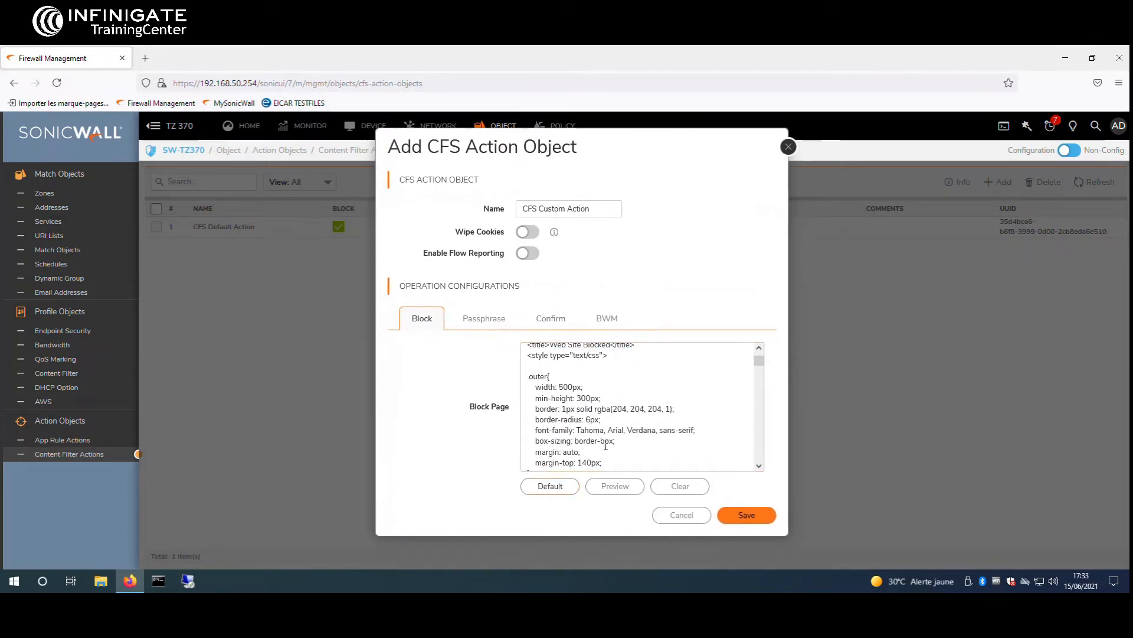
scroll(591, 378, down, 6)
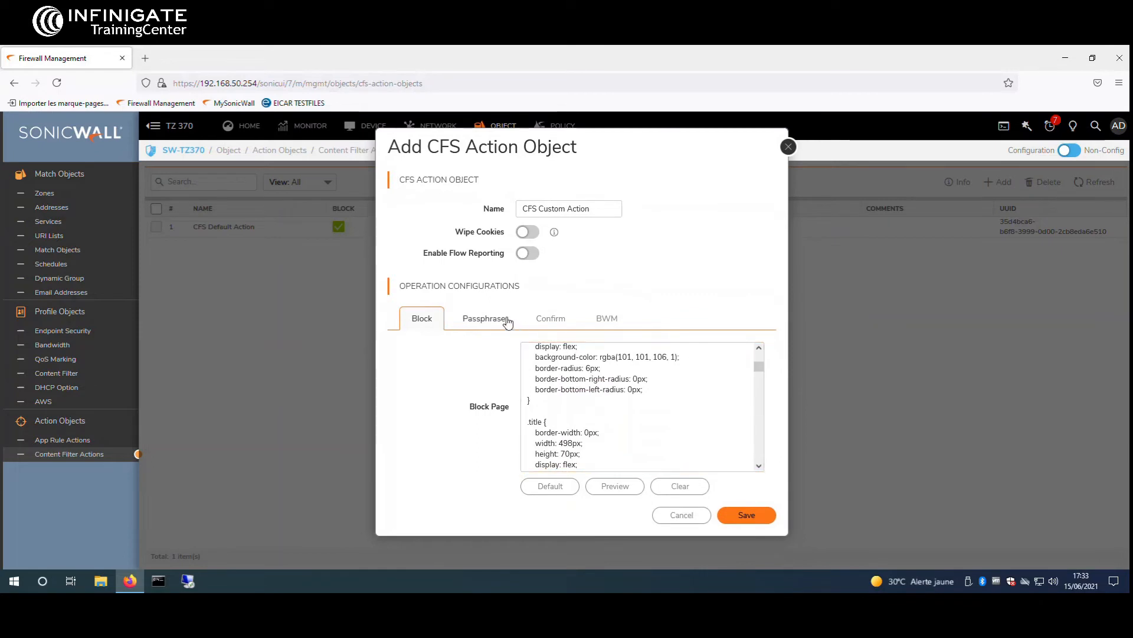
click(551, 324)
click(591, 328)
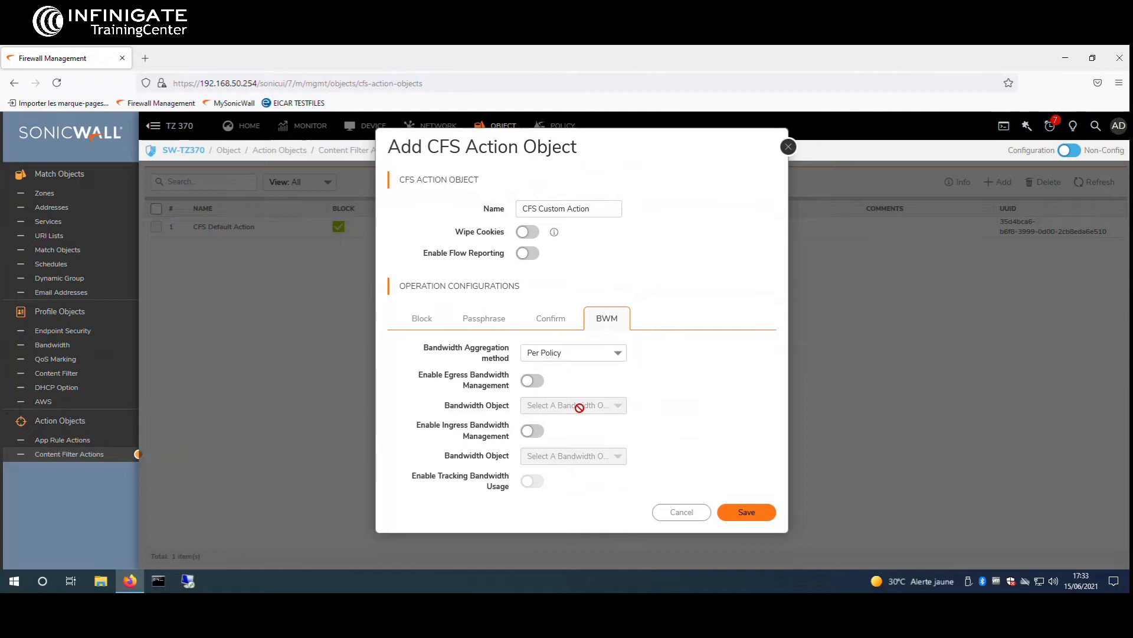
Replace the block page message with 'Ce site a été bloqué par INFINILAB'
click(422, 323)
scroll(662, 424, down, 15)
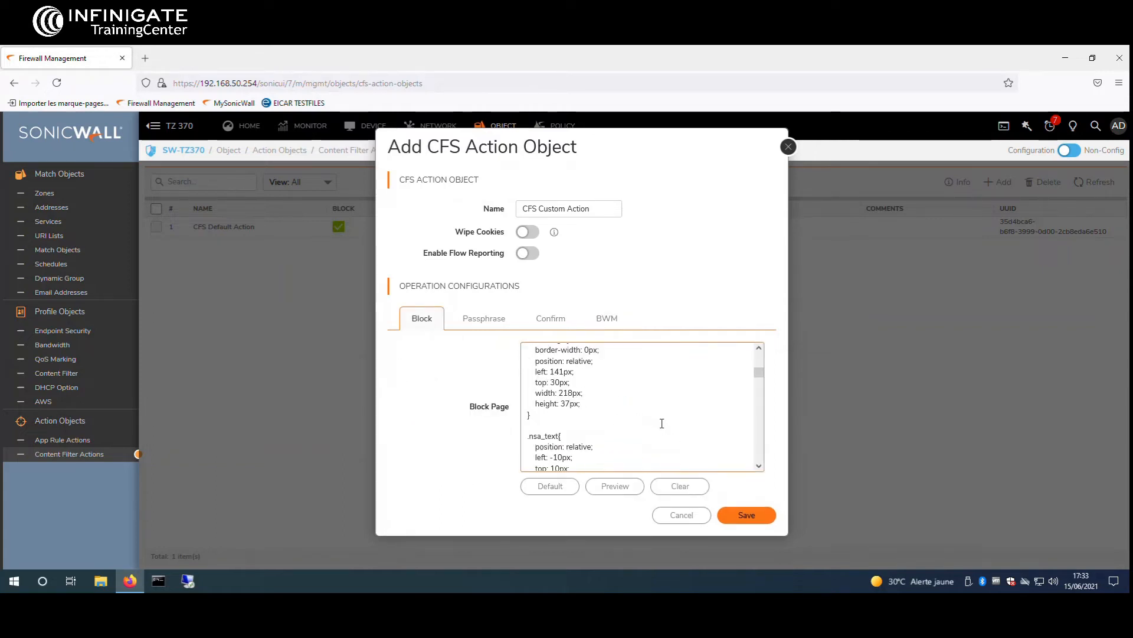
scroll(661, 424, down, 15)
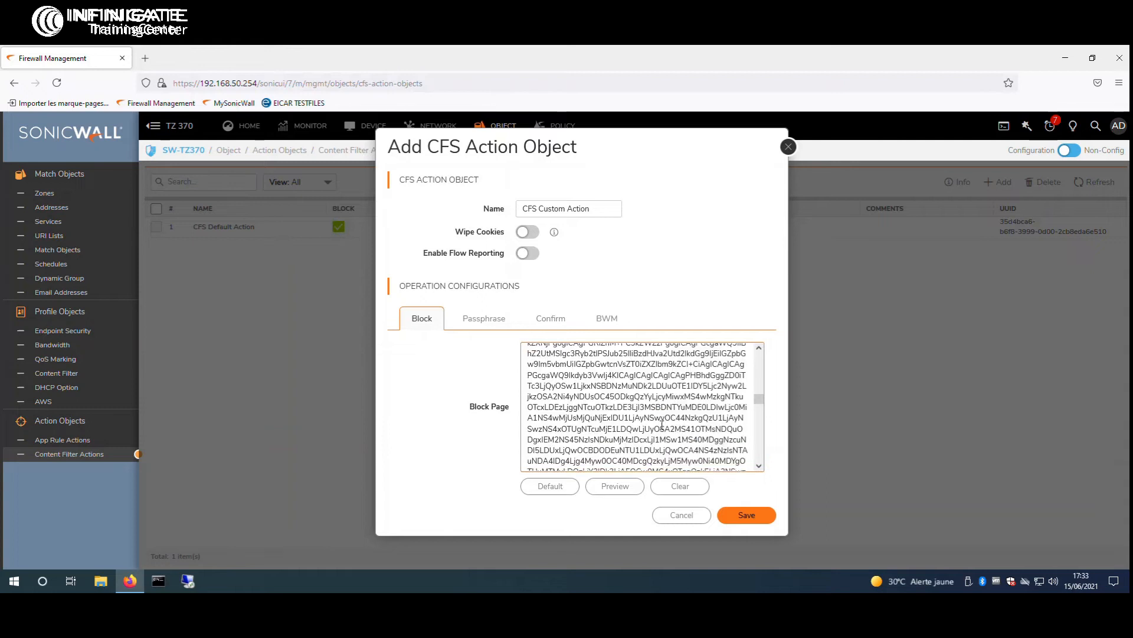
scroll(662, 423, down, 10)
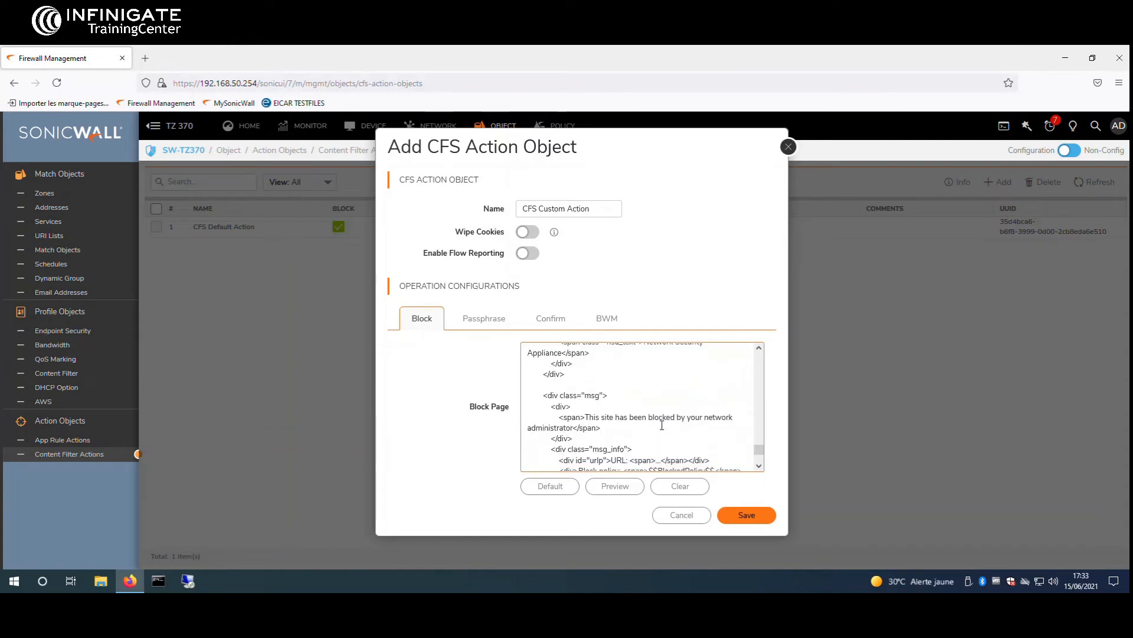
drag(573, 427, 587, 415)
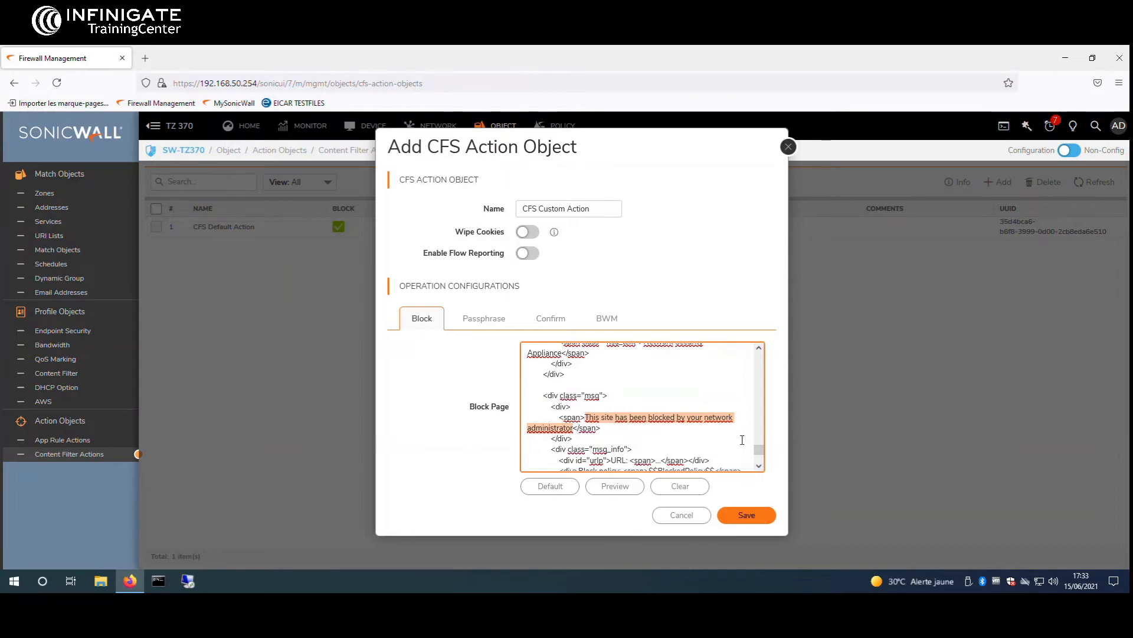
text(Ce site a été bloqué par INFINILAB)
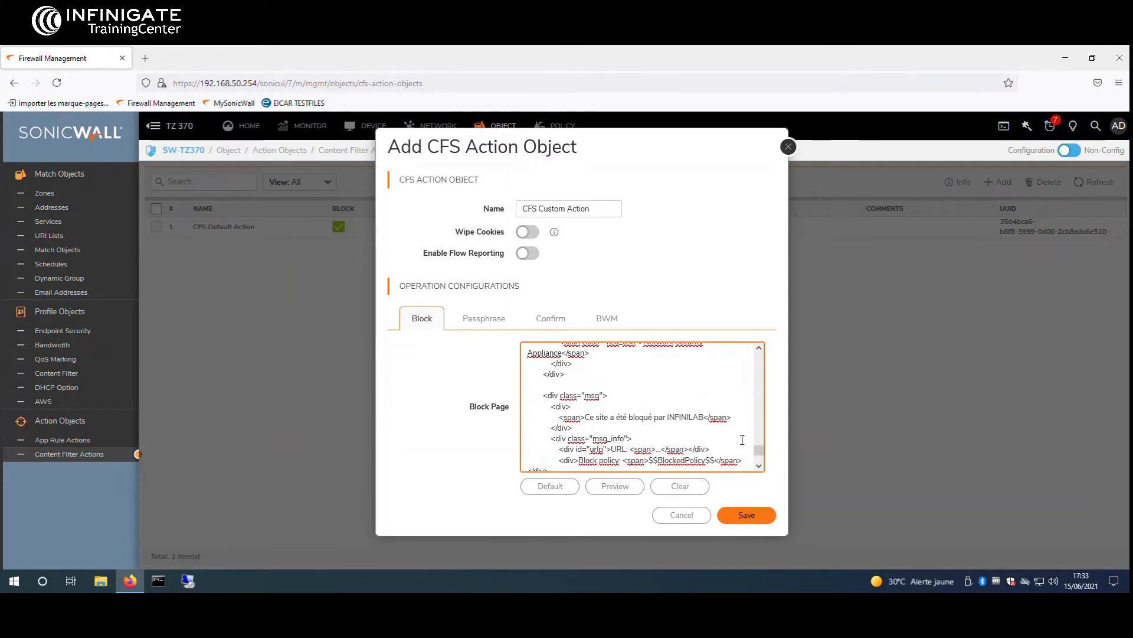
Enter and confirm a passphrase password for CFS Custom Action on the Passphrase tab
click(483, 319)
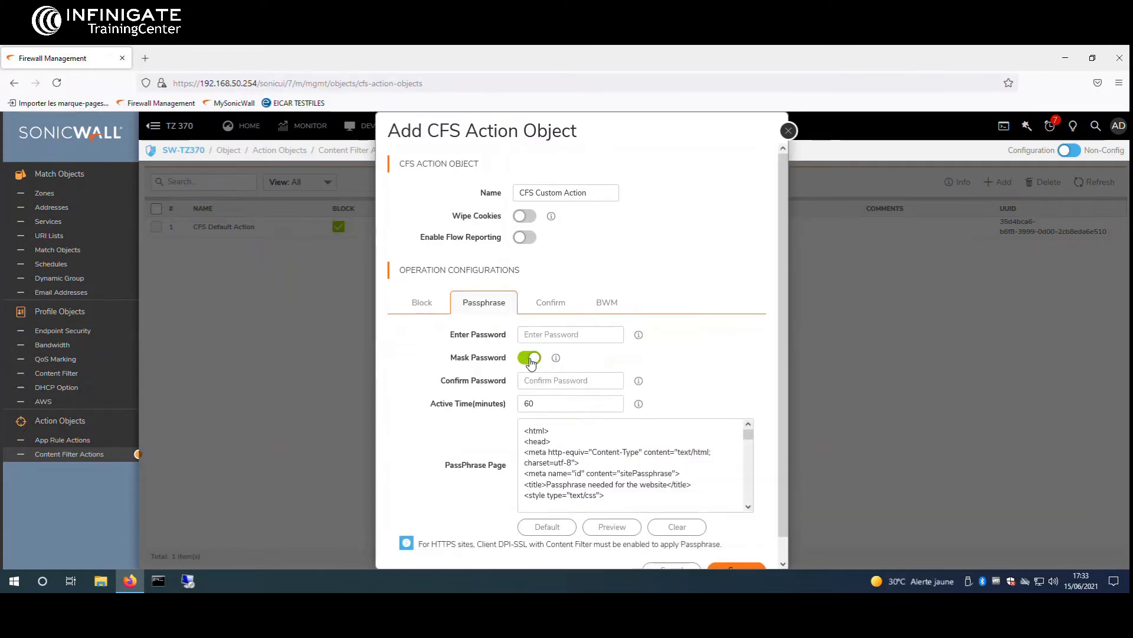
scroll(624, 364, down, 1)
scroll(635, 431, down, 2)
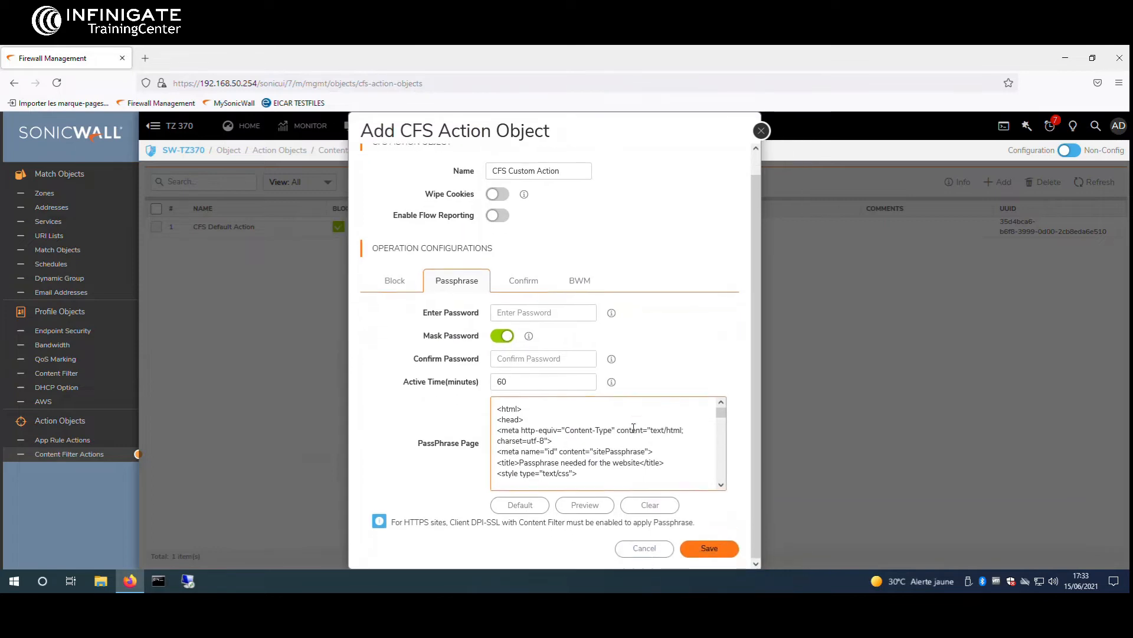
scroll(655, 425, down, 6)
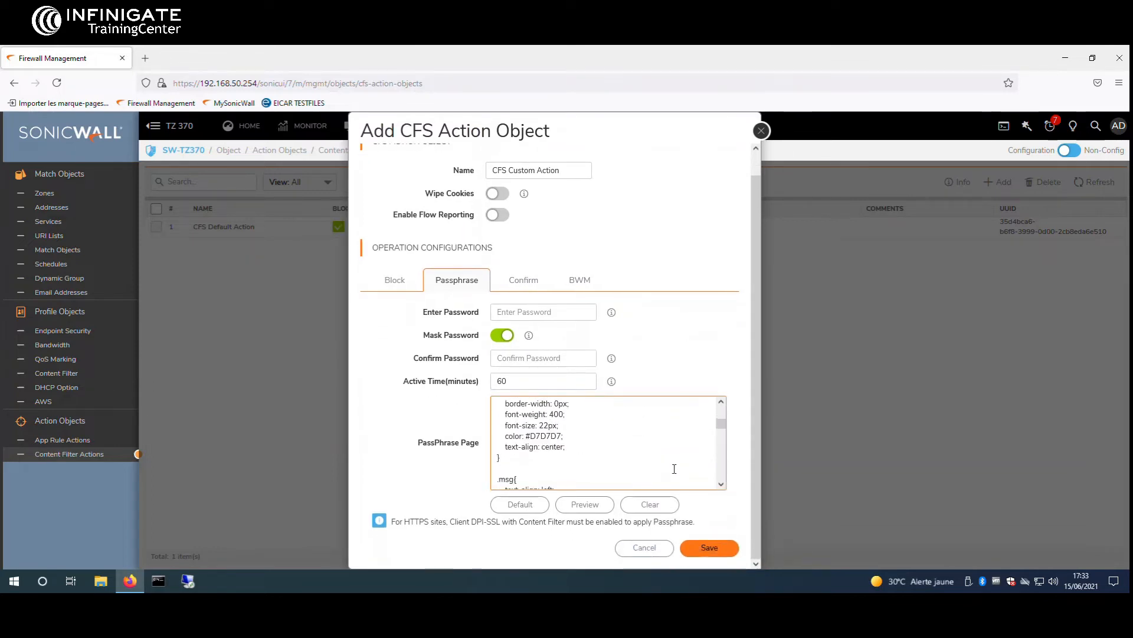
scroll(643, 350, up, 1)
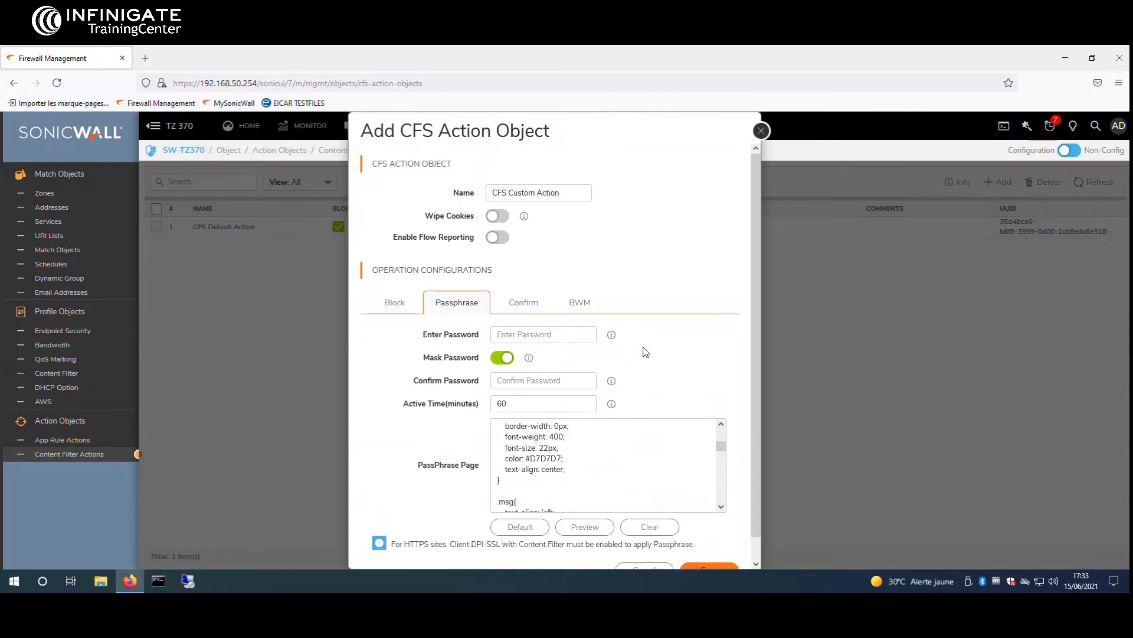
click(558, 333)
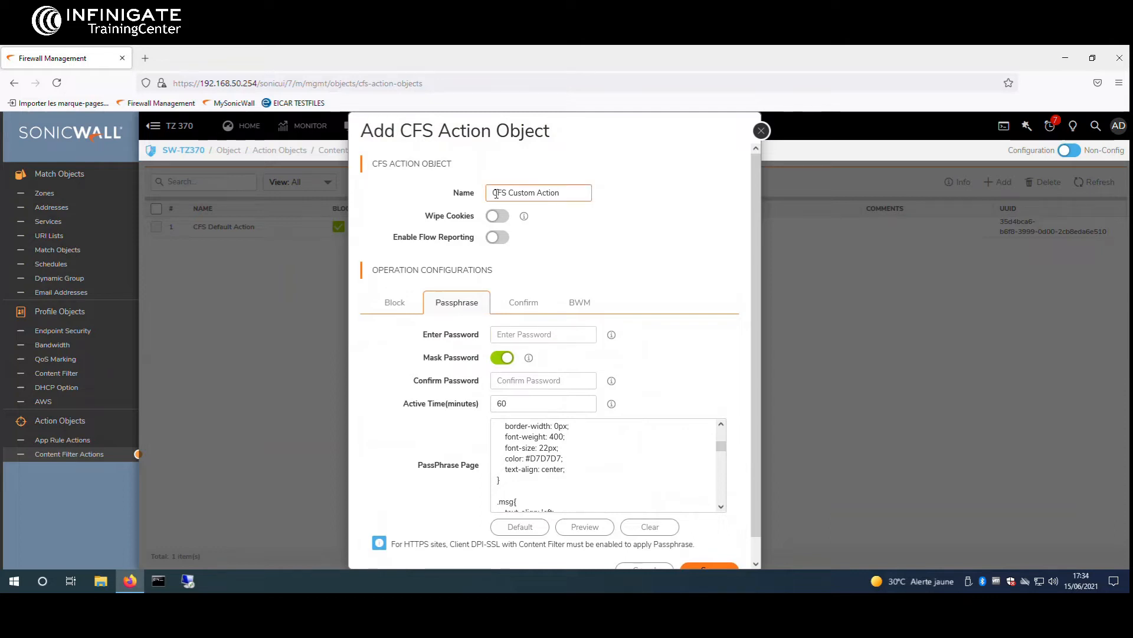
scroll(622, 471, down, 10)
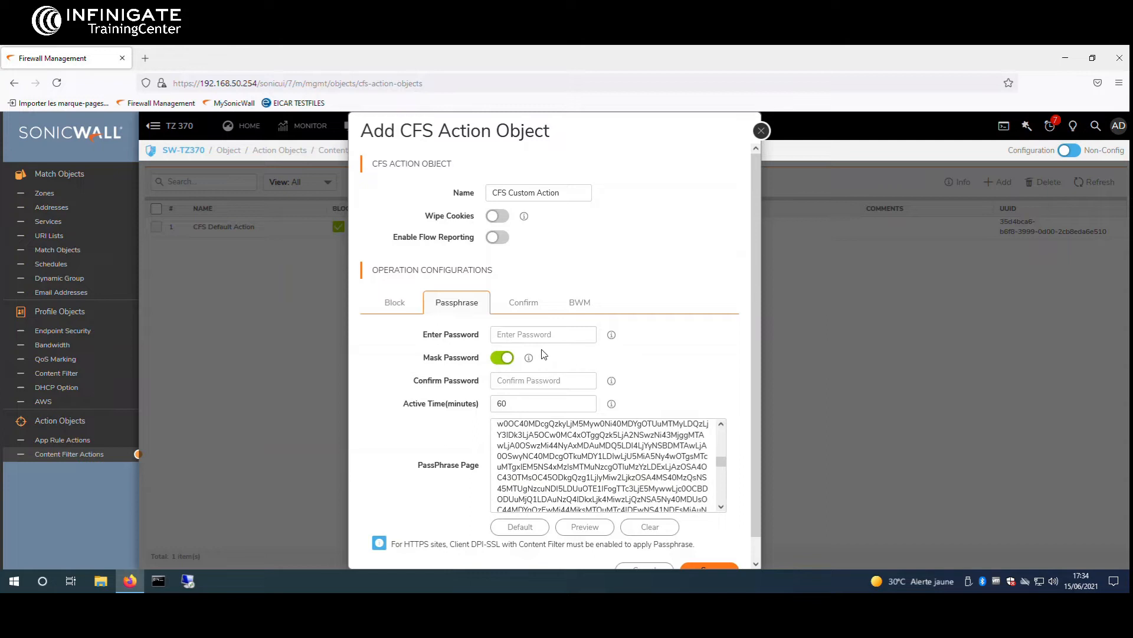
click(535, 336)
text(123456)
click(531, 380)
text(1234567890)
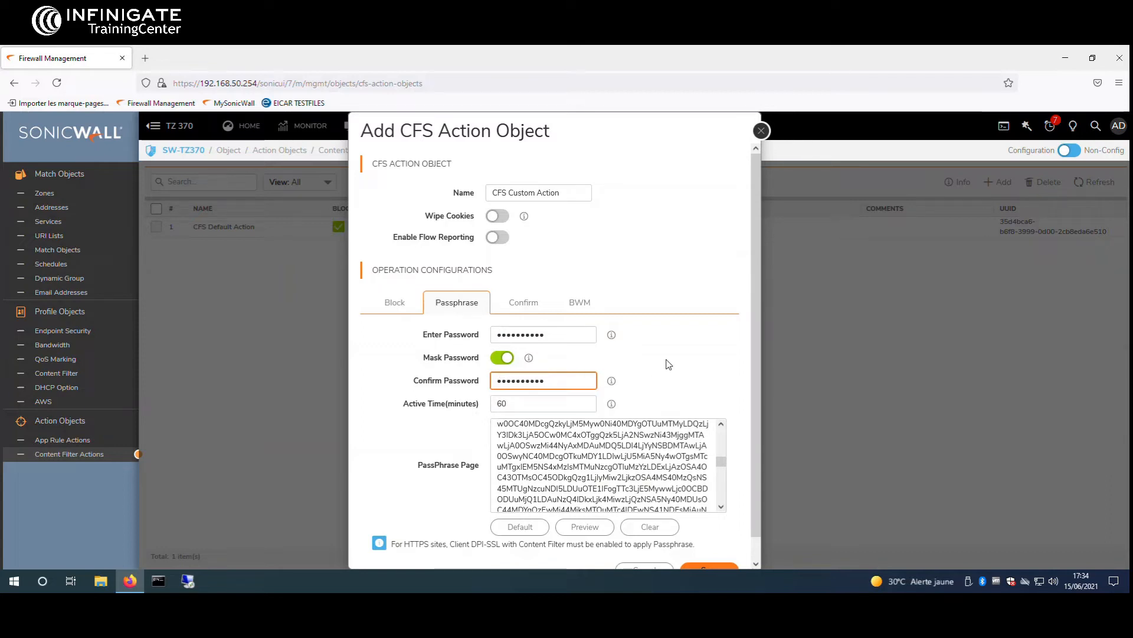
click(534, 307)
scroll(618, 390, down, 10)
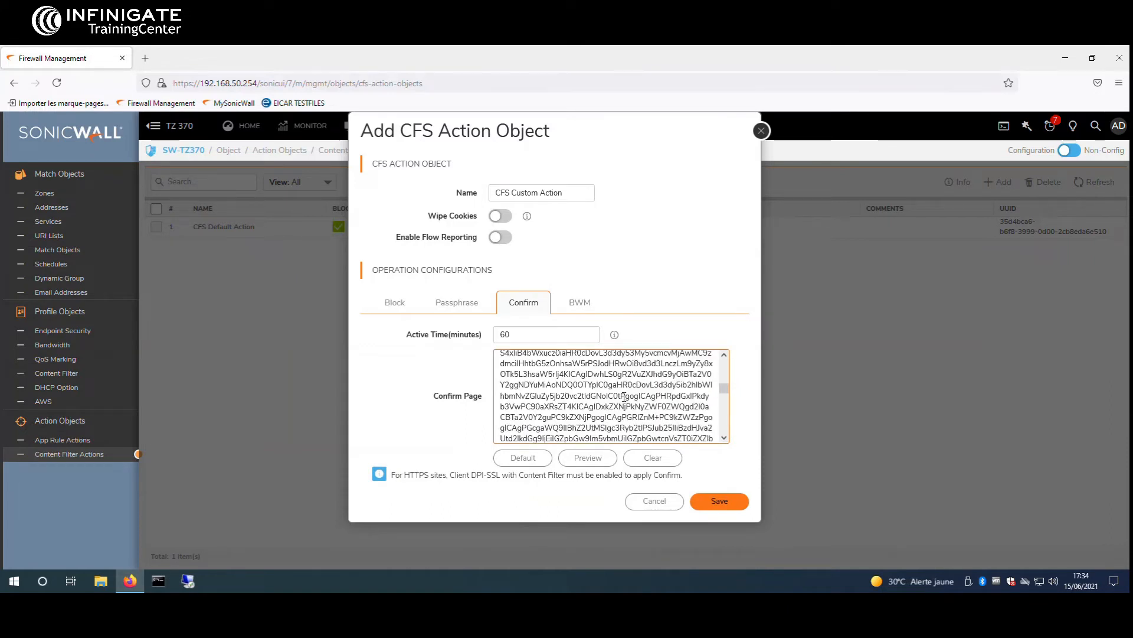
Change the confirm page message to 'Merci d'utiliser ce site web à bien escient'
scroll(674, 392, down, 10)
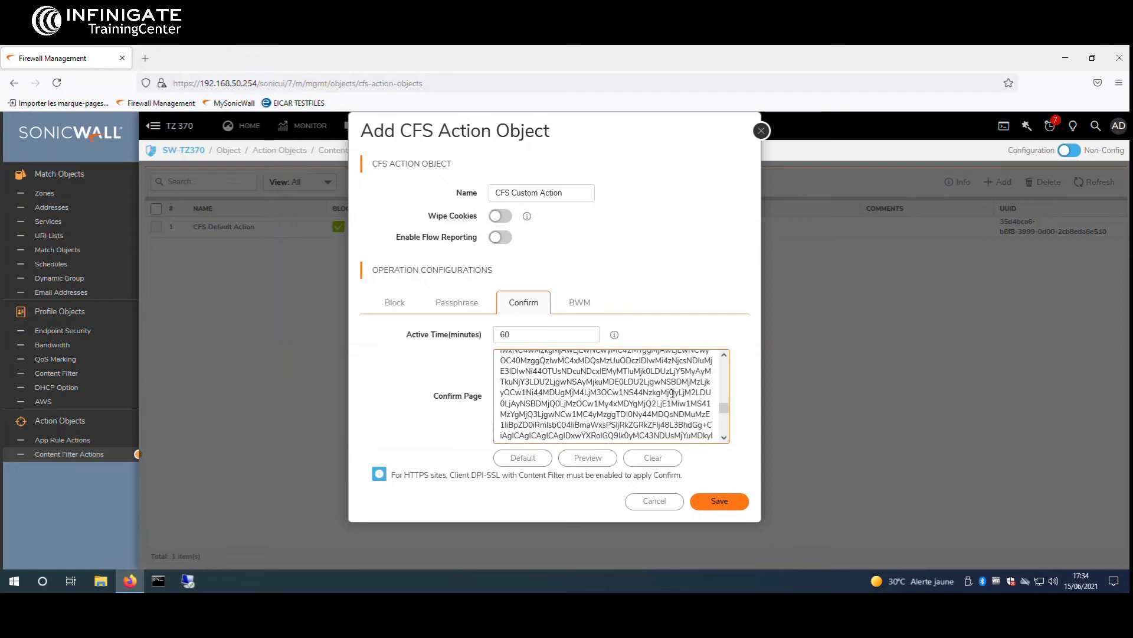
scroll(676, 418, down, 2)
scroll(655, 419, up, 6)
scroll(637, 416, up, 1)
drag(656, 417, 554, 405)
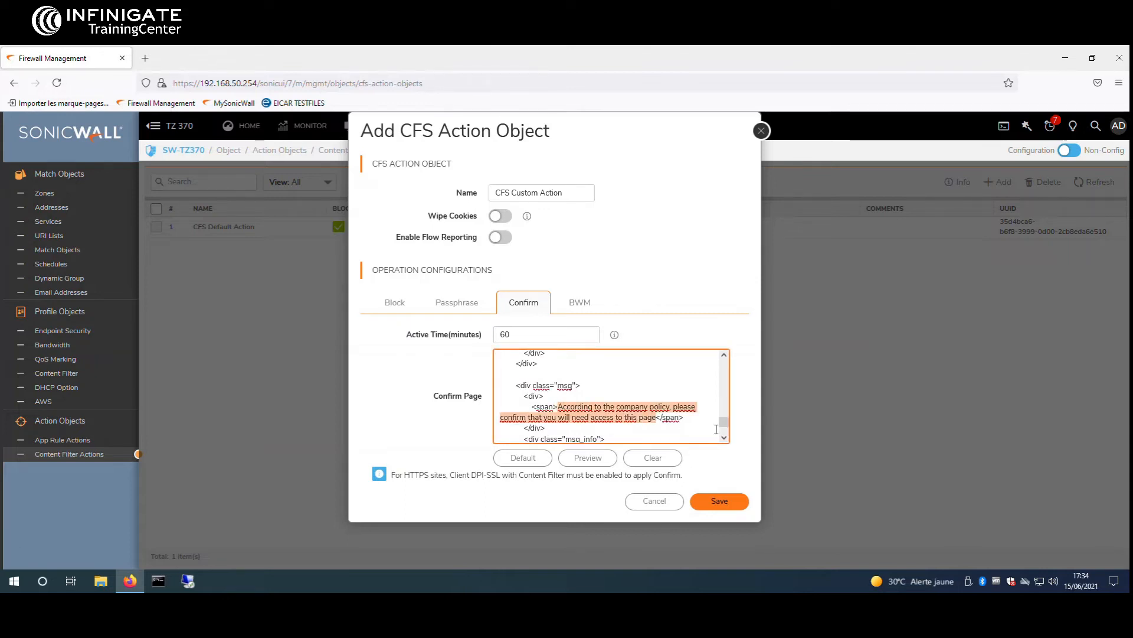
text(Merci d'utiliser ce site web )
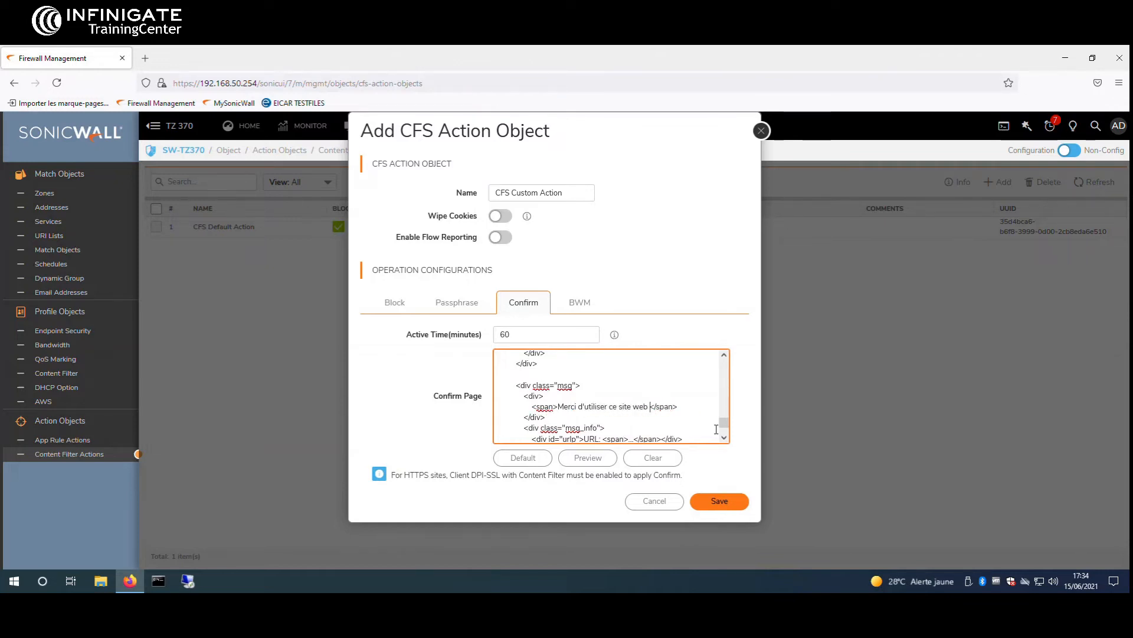
text(à bien escient)
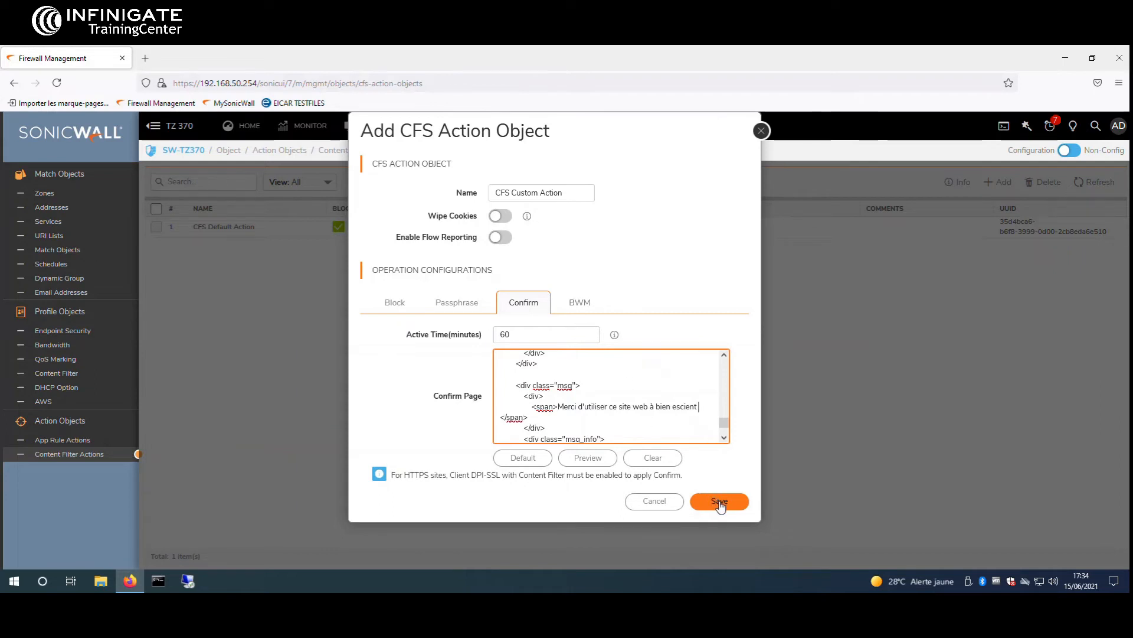
Enable flow reporting, save CFS Custom Action and close the form
click(498, 239)
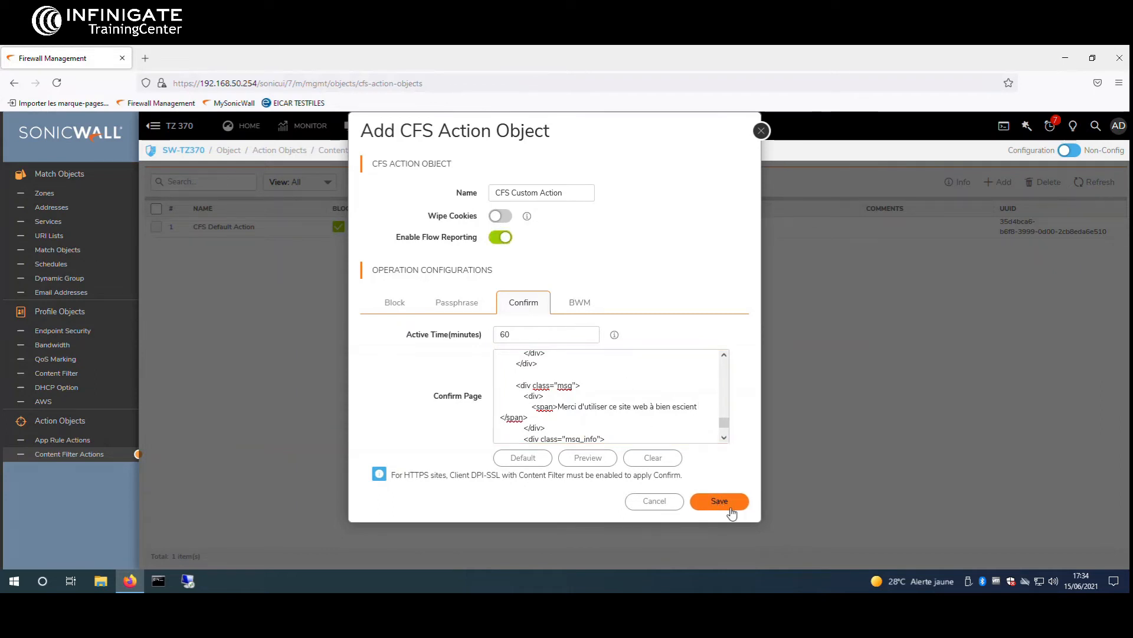
click(726, 502)
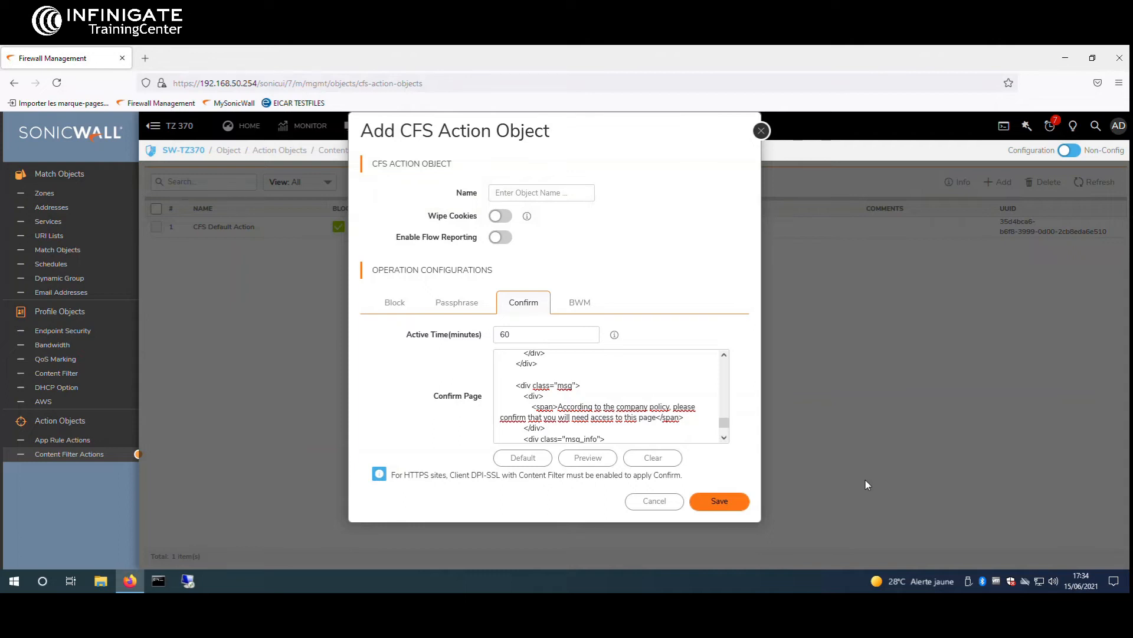
click(761, 130)
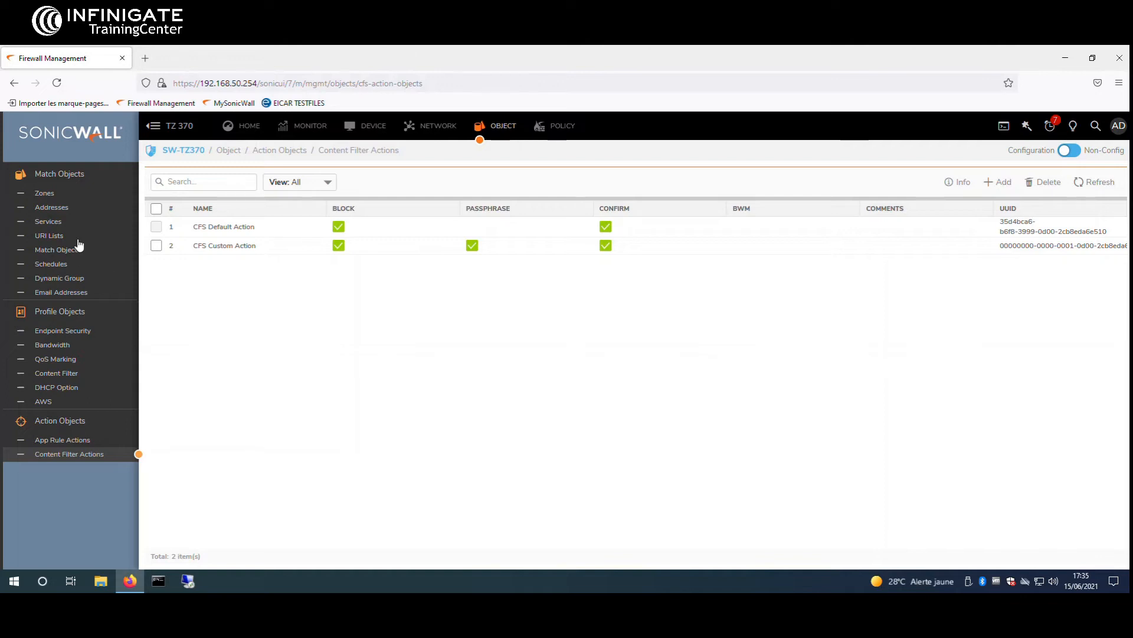
Start a new URI list named Custom URI with its type set to URI
click(49, 236)
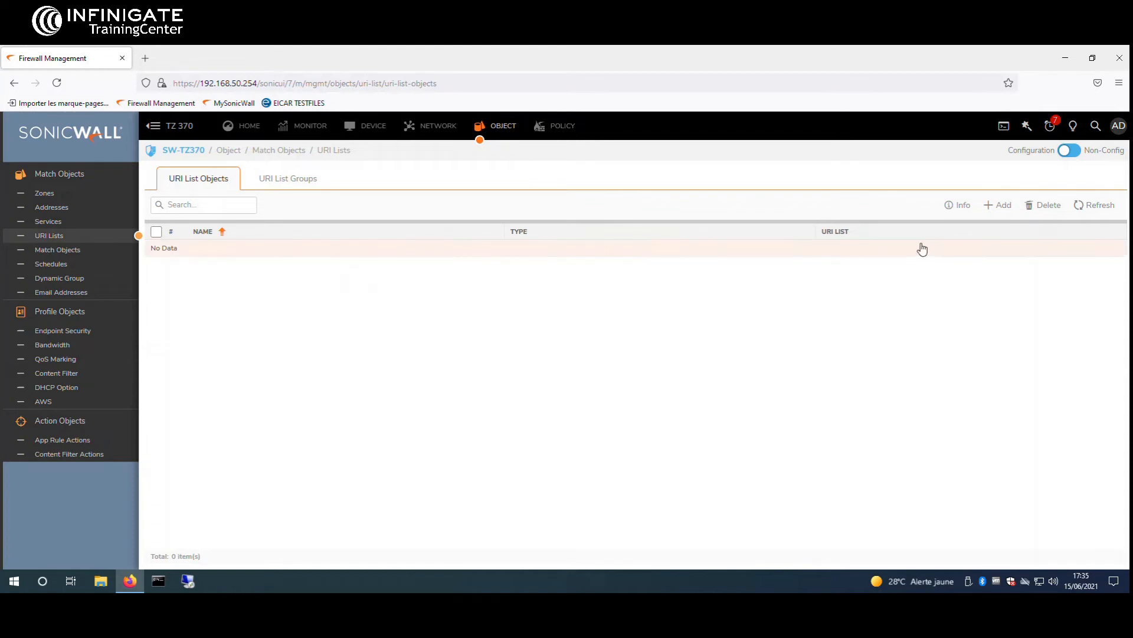
click(1000, 206)
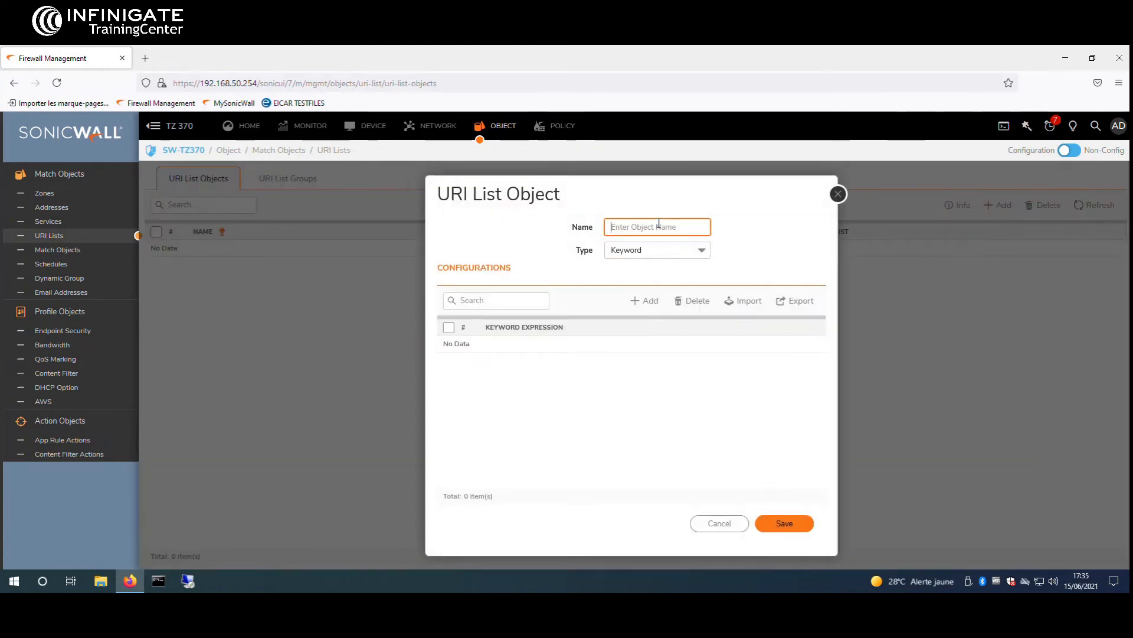
text(Custom URI)
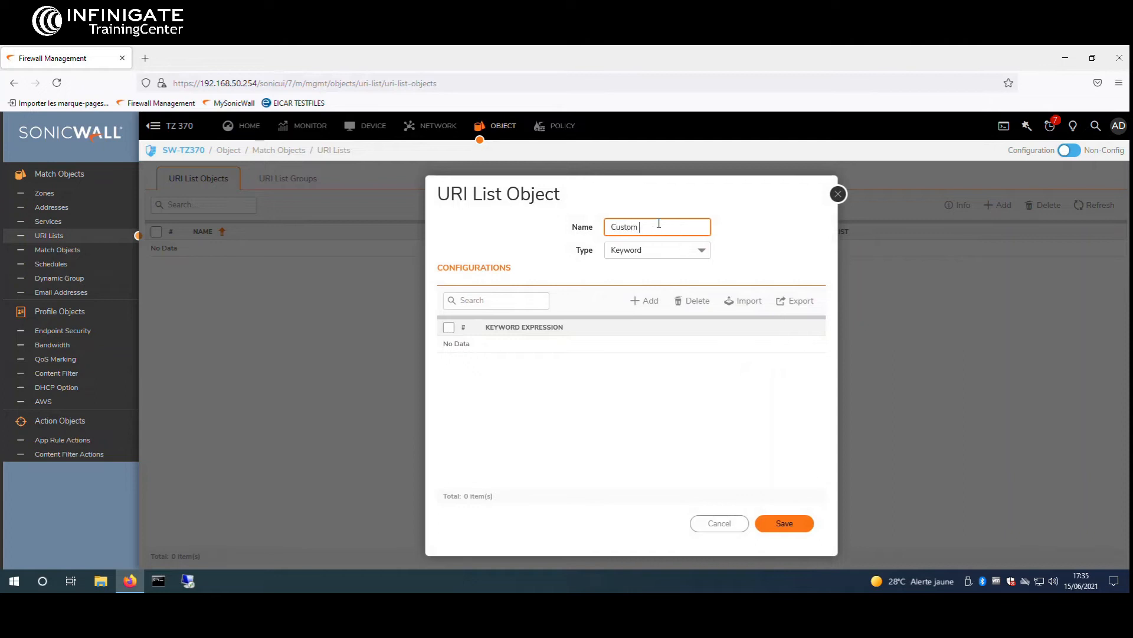
click(721, 243)
click(685, 251)
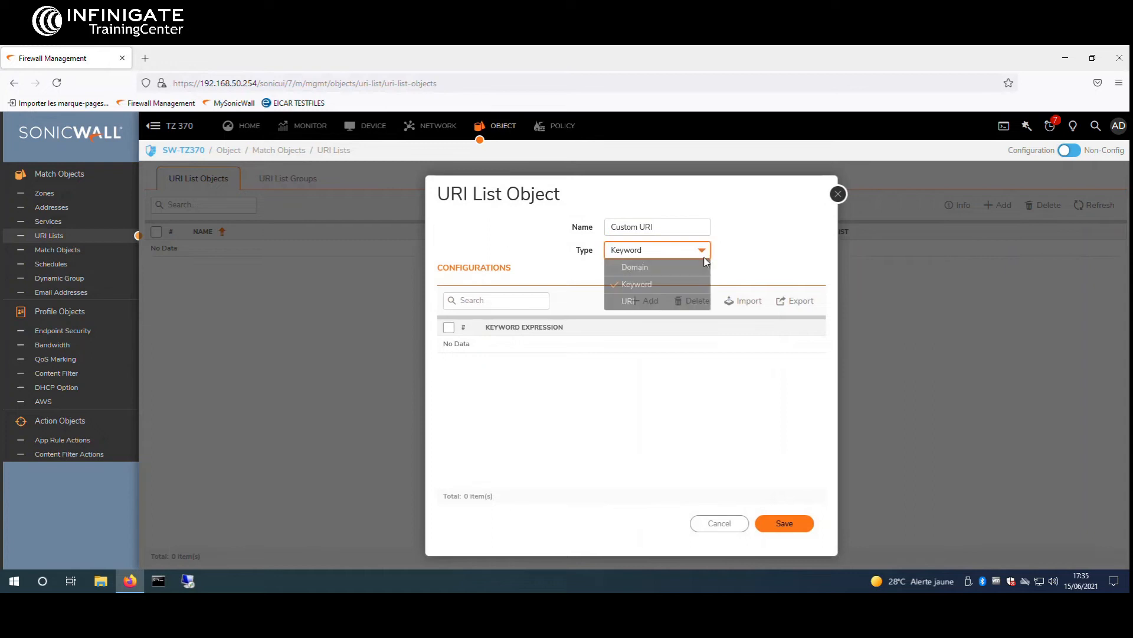
click(656, 303)
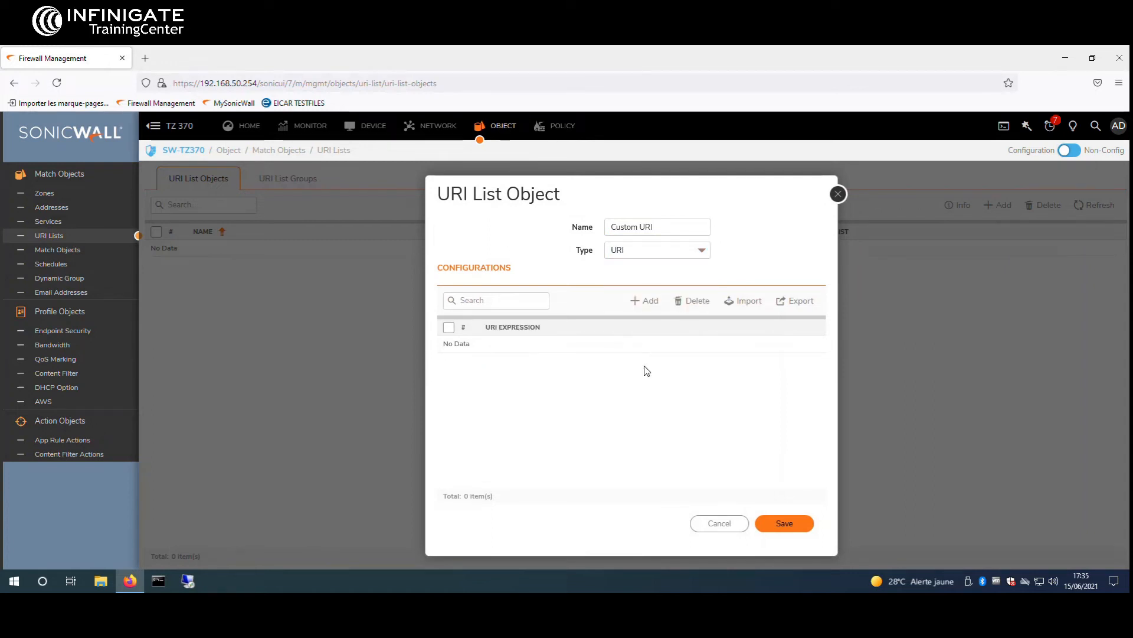
Add youtube to the Custom URI list and save it
click(652, 302)
click(658, 376)
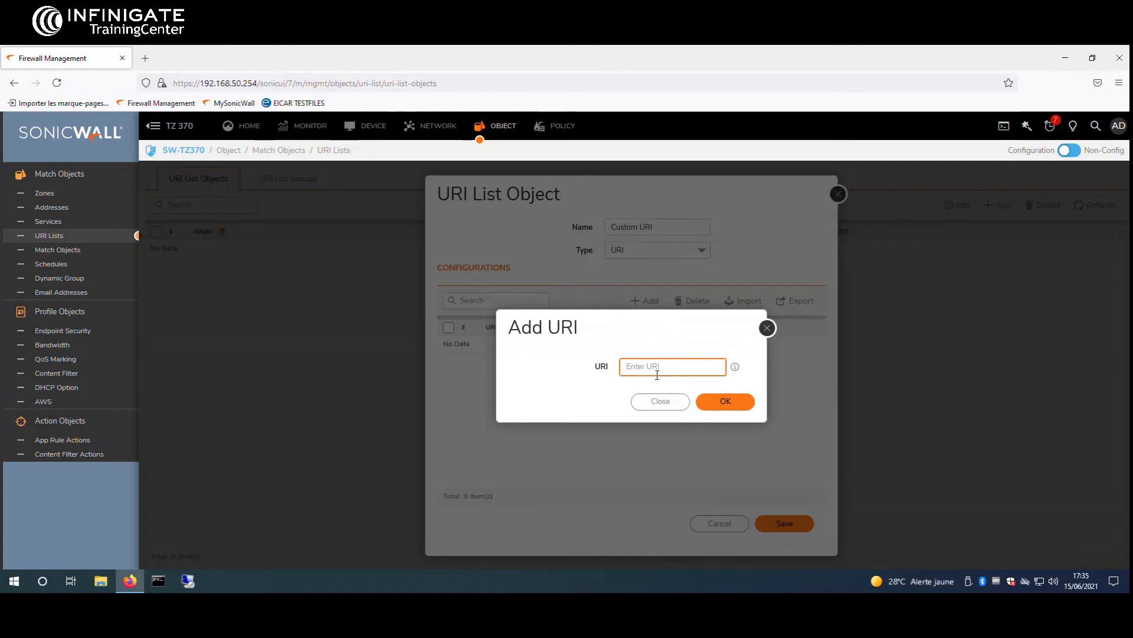
text(youtube)
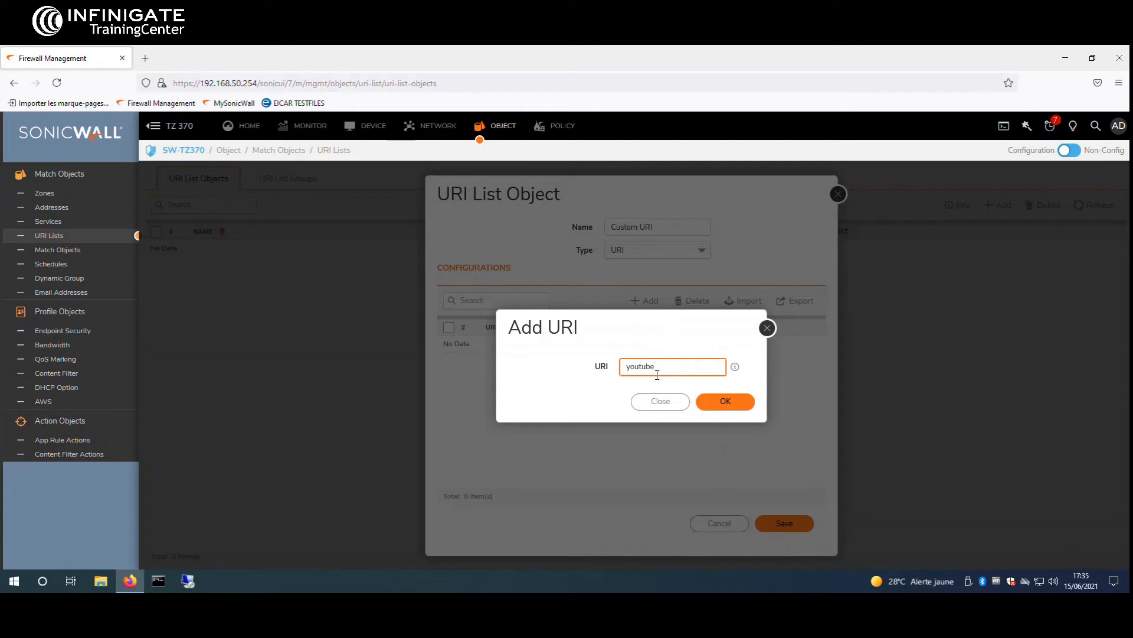
click(724, 403)
click(785, 523)
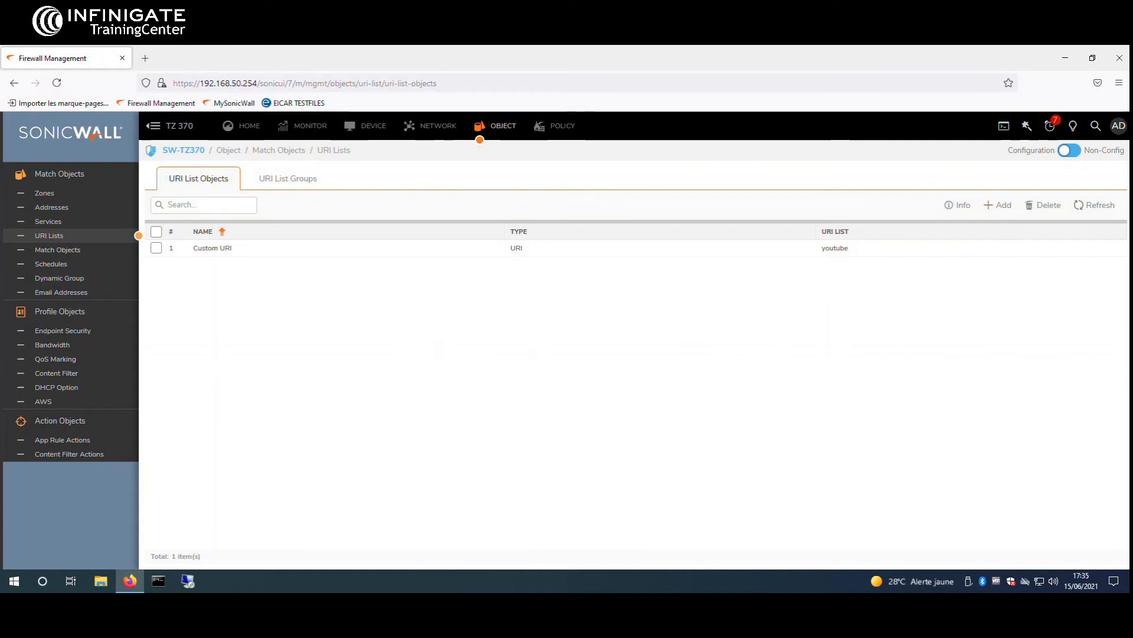
click(82, 381)
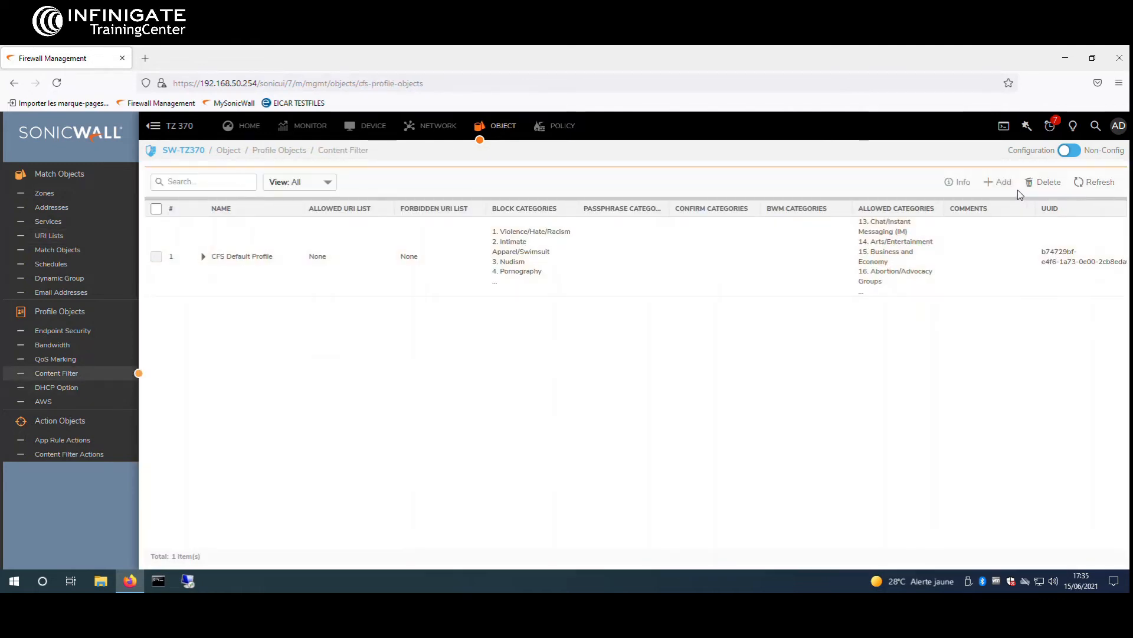
Start a new profile named CFS Custom Profile with Custom URI as its allowed URI list
click(999, 184)
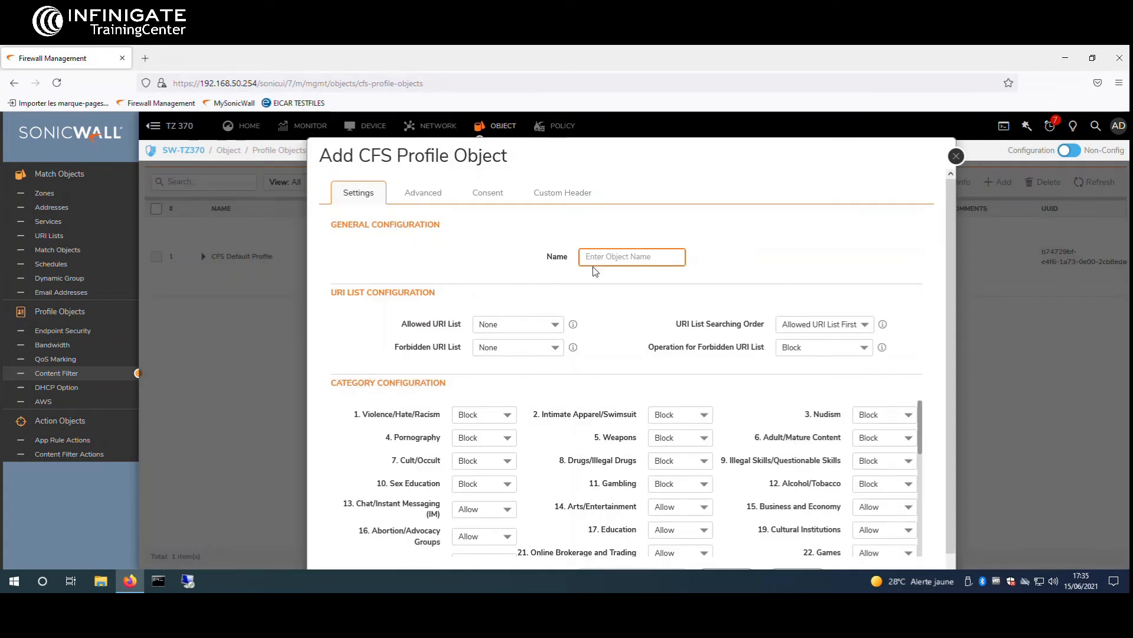
click(621, 264)
text(CFS Custom Profile)
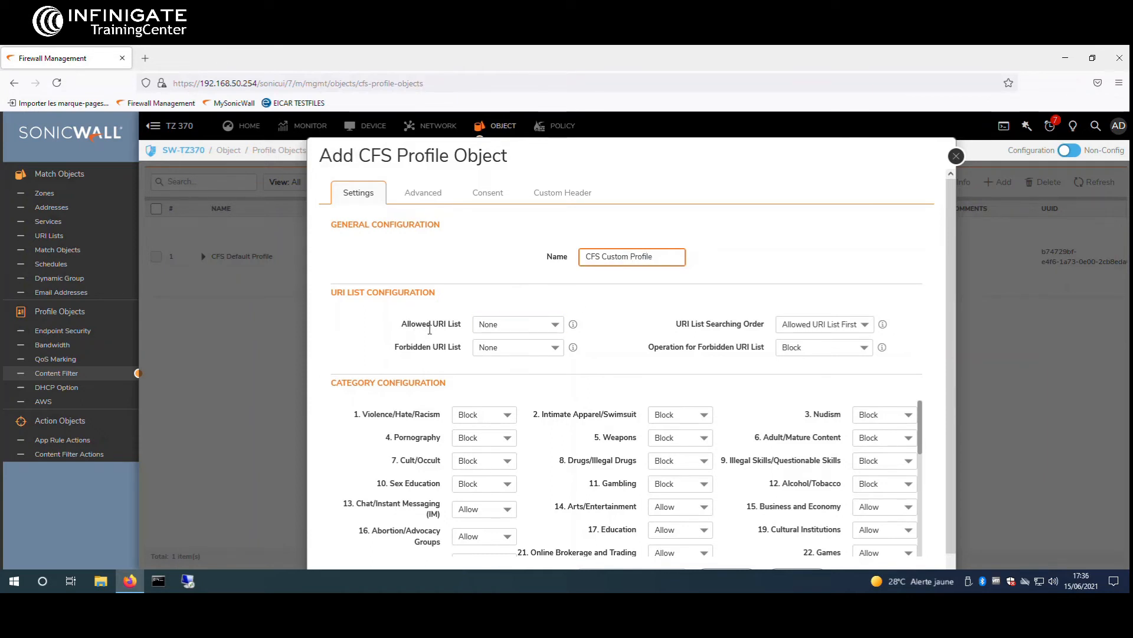
click(554, 325)
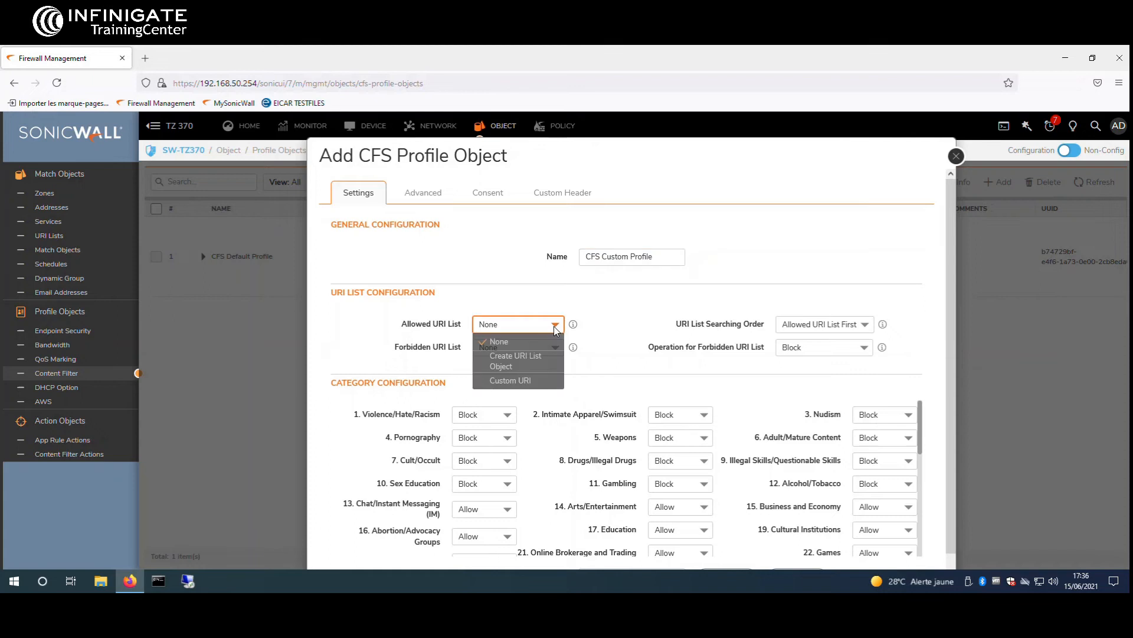
click(541, 383)
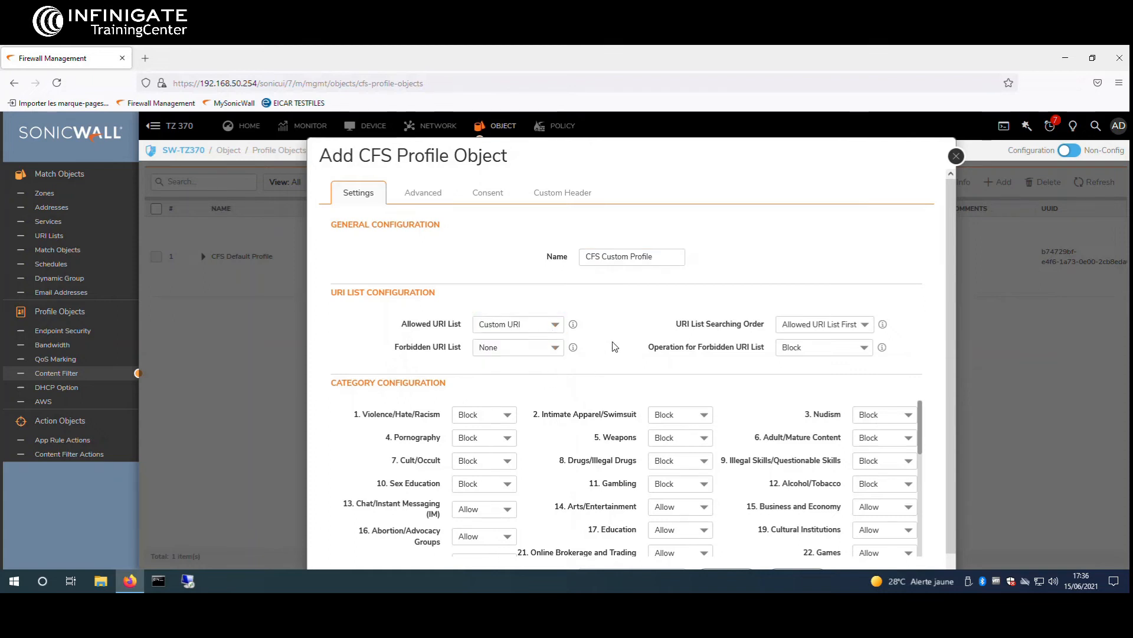
Set every category in CFS Custom Profile to Allow
scroll(619, 348, down, 2)
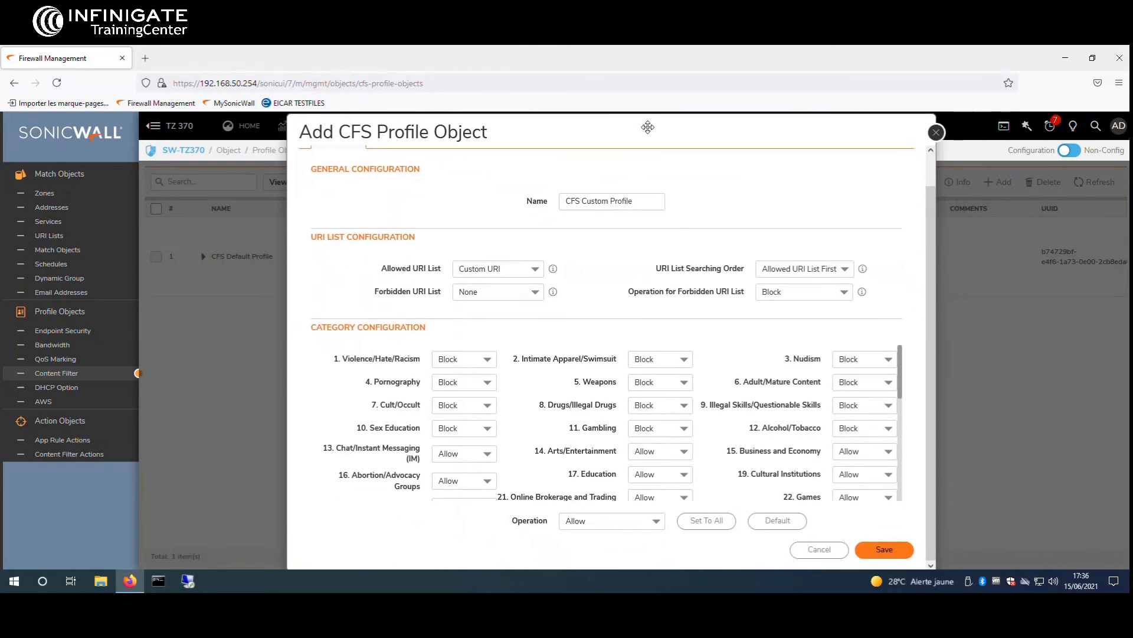
scroll(709, 394, down, 5)
scroll(725, 426, up, 6)
scroll(815, 366, down, 3)
scroll(821, 405, down, 3)
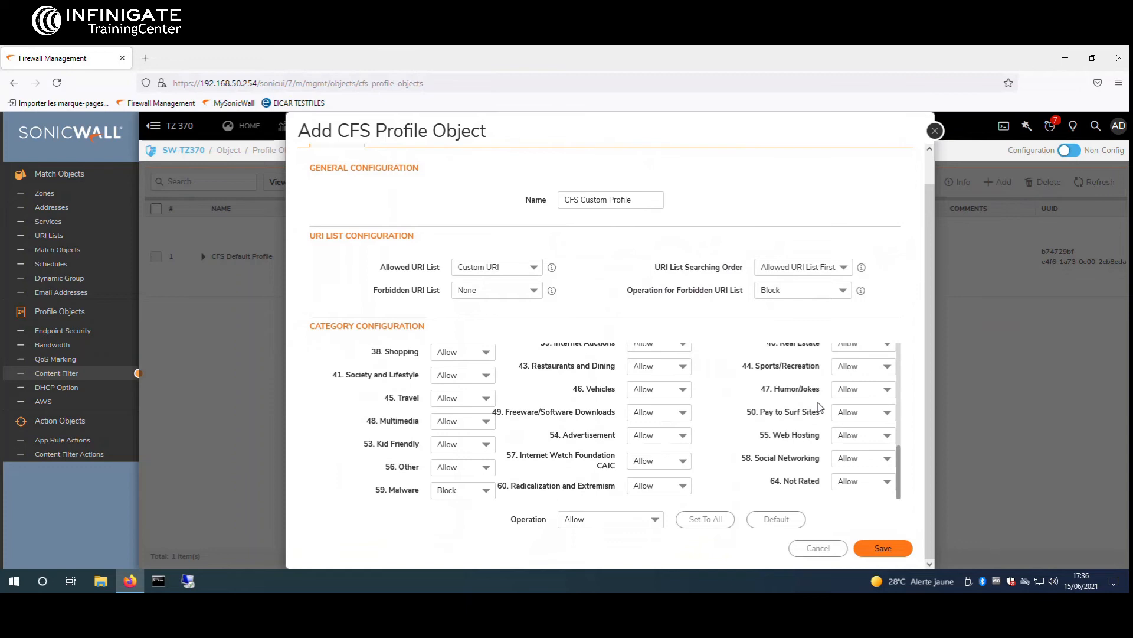
click(715, 525)
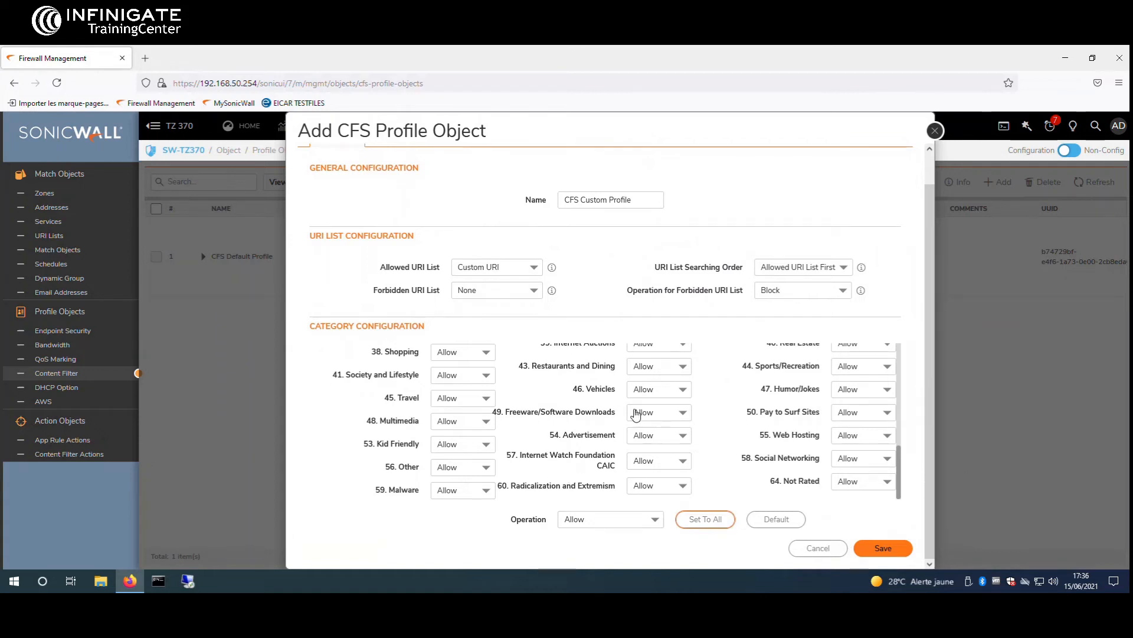
scroll(714, 411, up, 6)
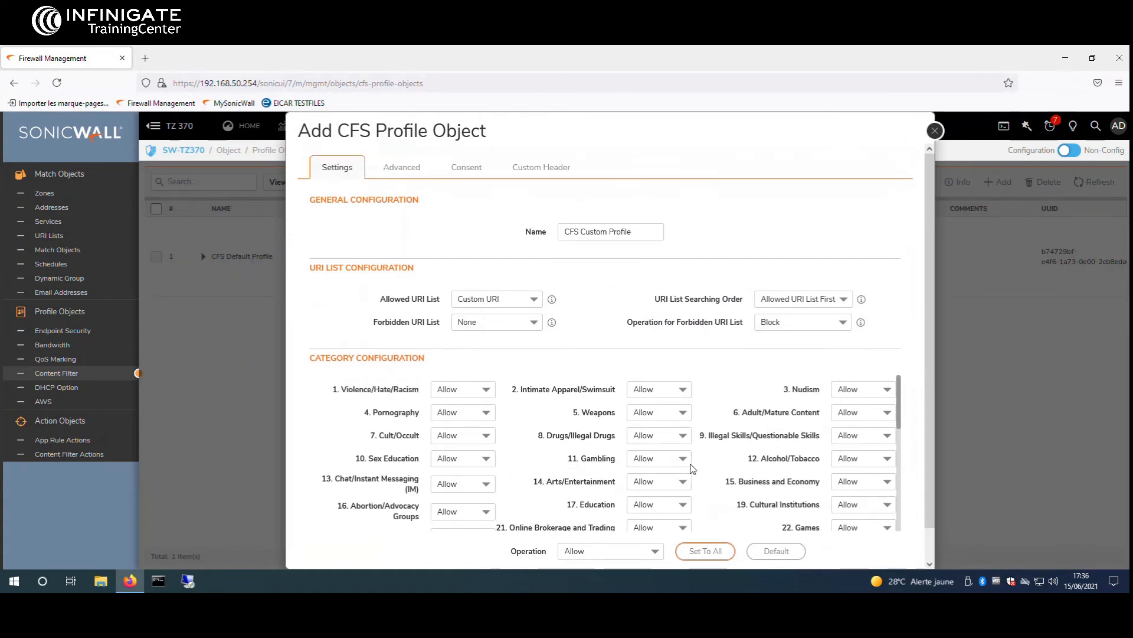
Set the 11. Gambling category to Block
click(689, 462)
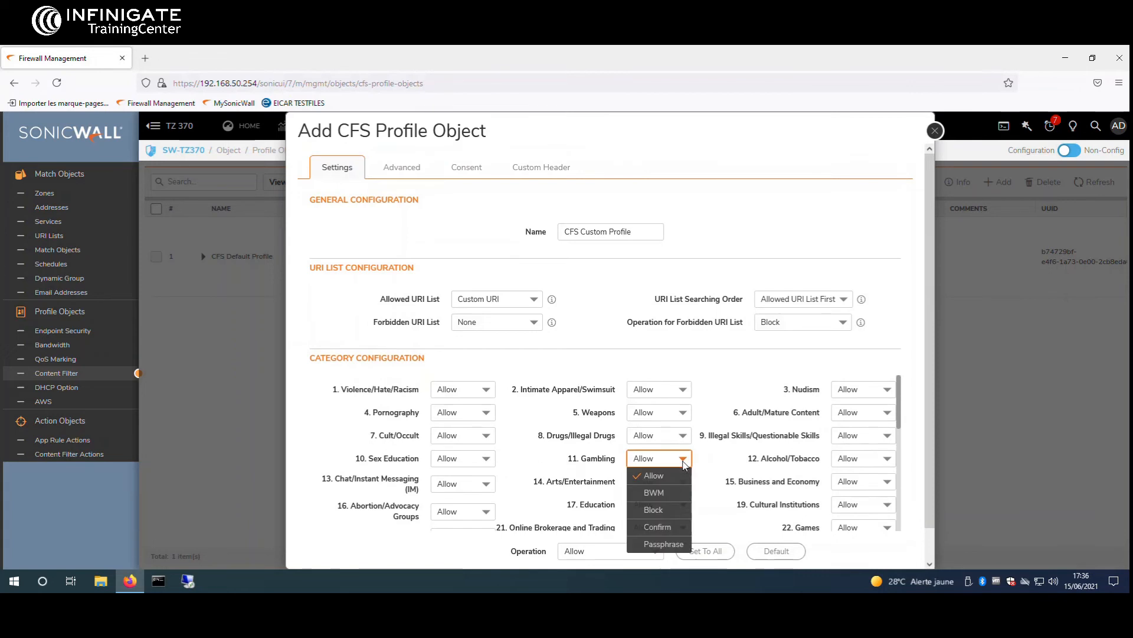
click(667, 510)
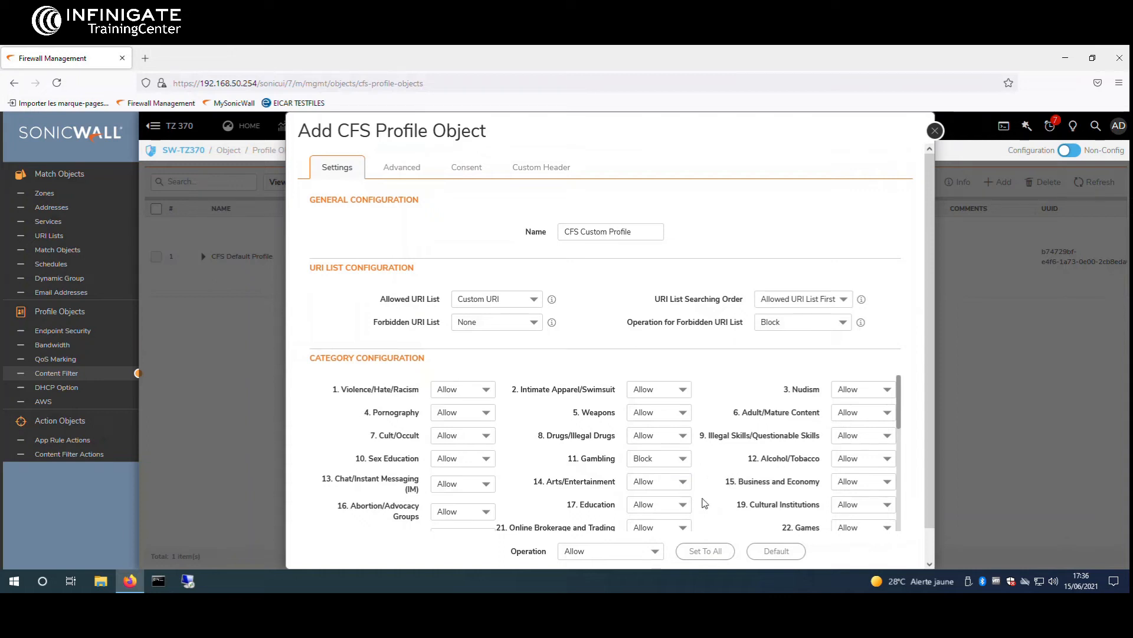
scroll(704, 502, down, 5)
Set 31. Web Communications to Confirm and save CFS Custom Profile
click(866, 474)
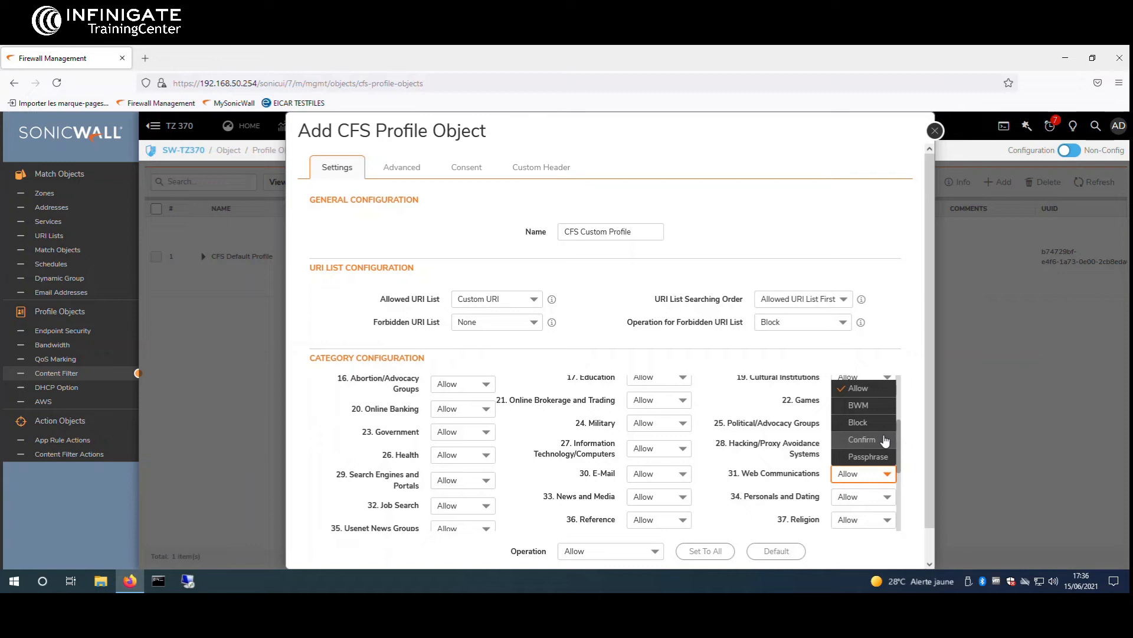
click(862, 439)
scroll(737, 506, down, 3)
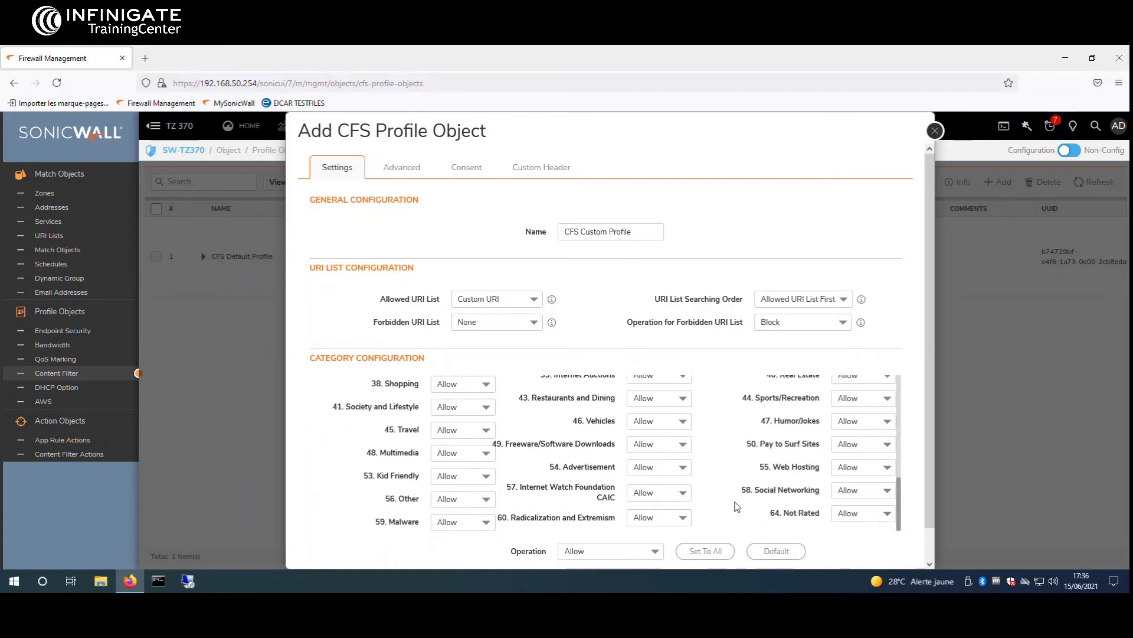
scroll(737, 506, down, 1)
click(880, 549)
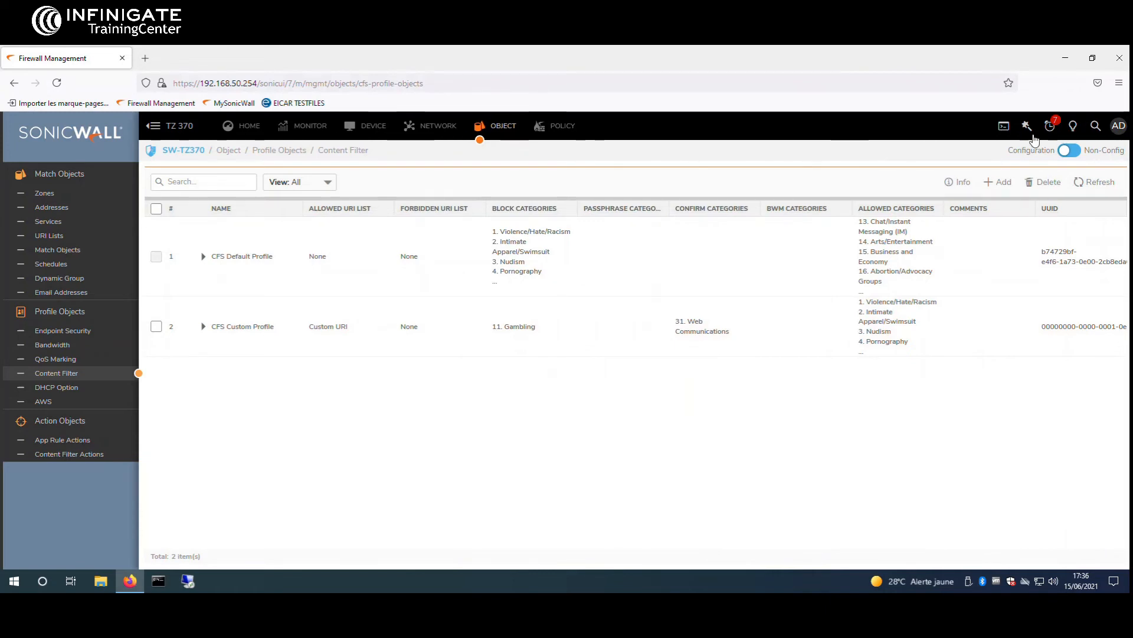
Create a new content filter rule named 'CFS Custom Policy' from LAN to WAN
click(561, 138)
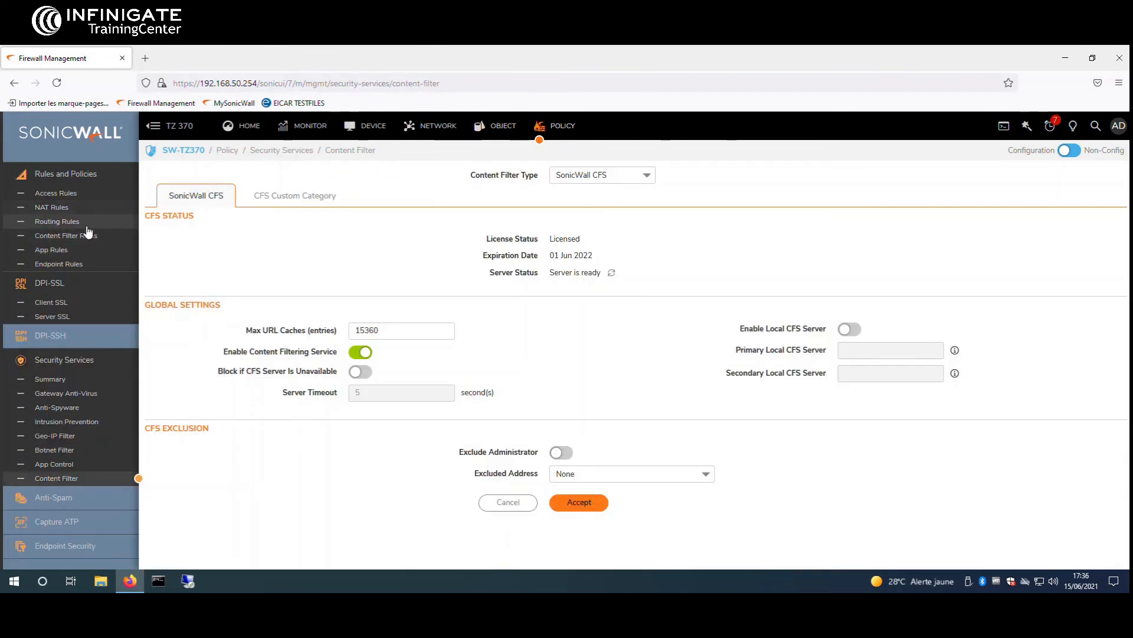
click(66, 235)
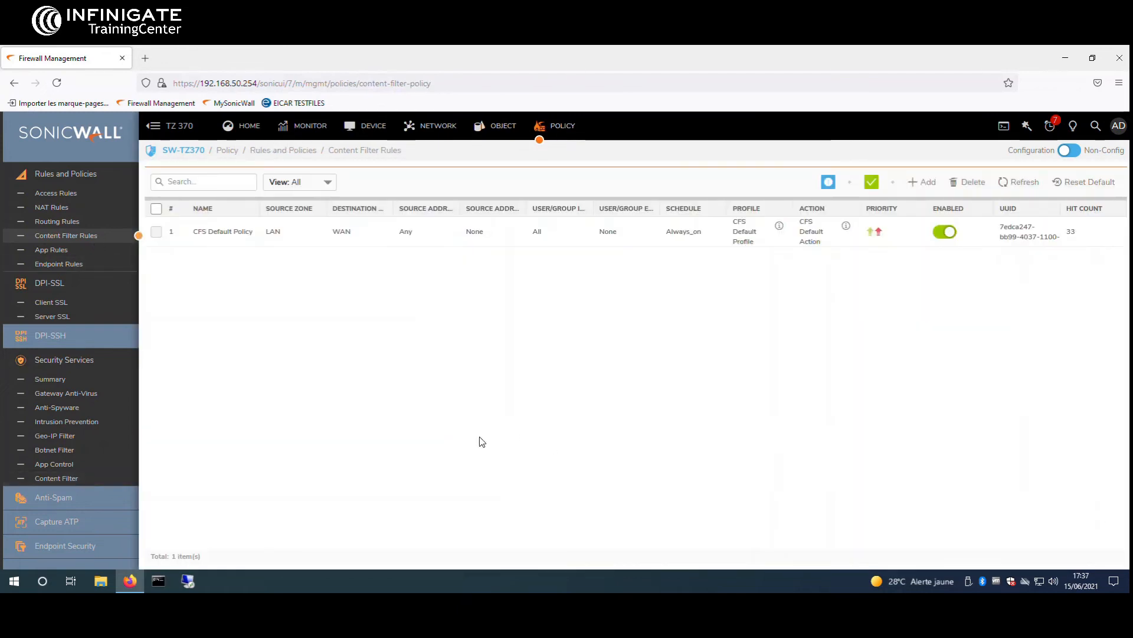
click(921, 182)
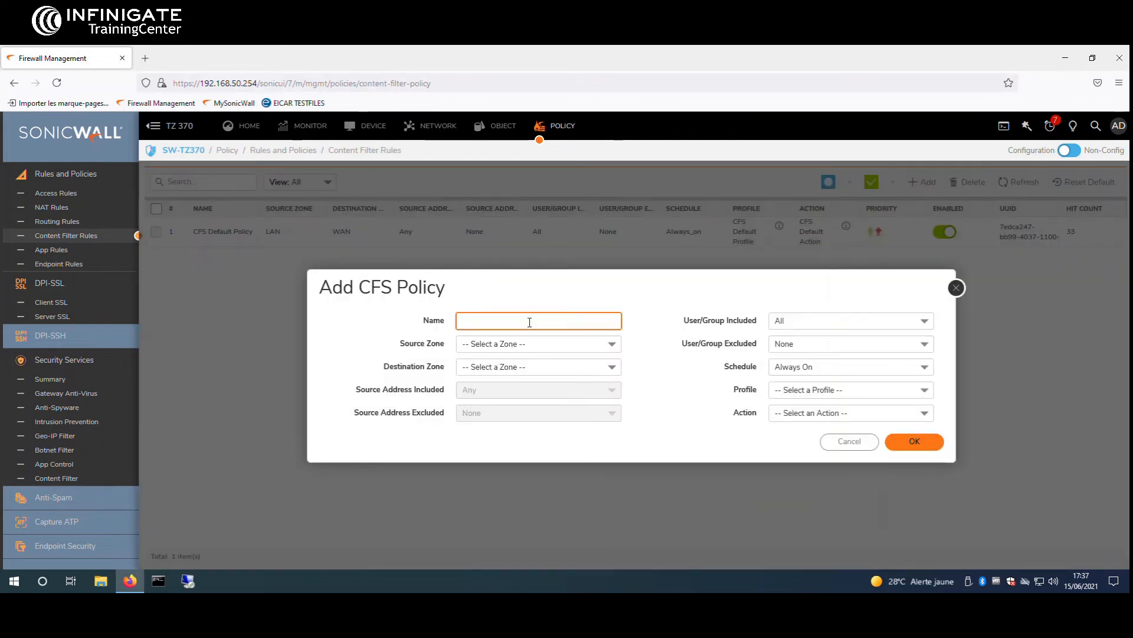
text(CFS )
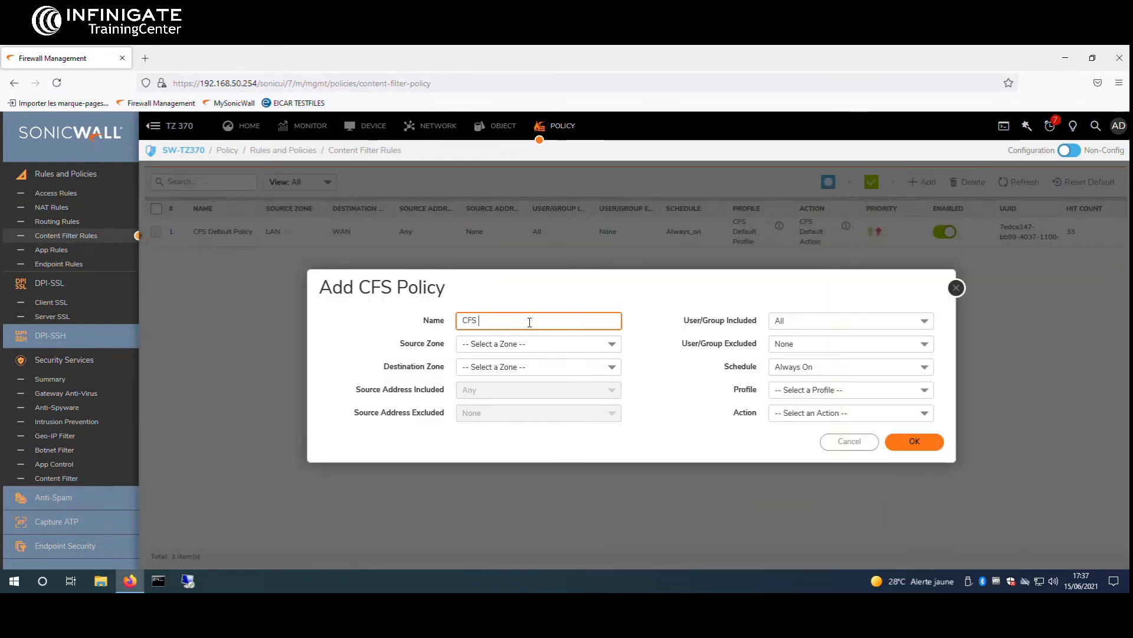
text(Custom Policy)
click(564, 343)
click(519, 394)
click(585, 367)
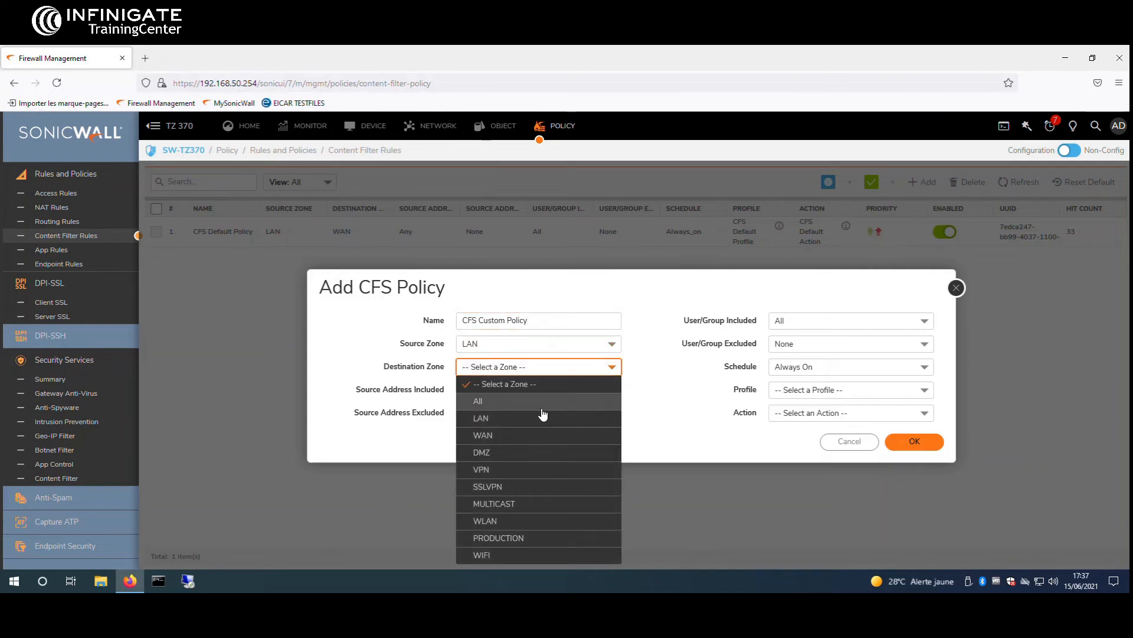
click(511, 435)
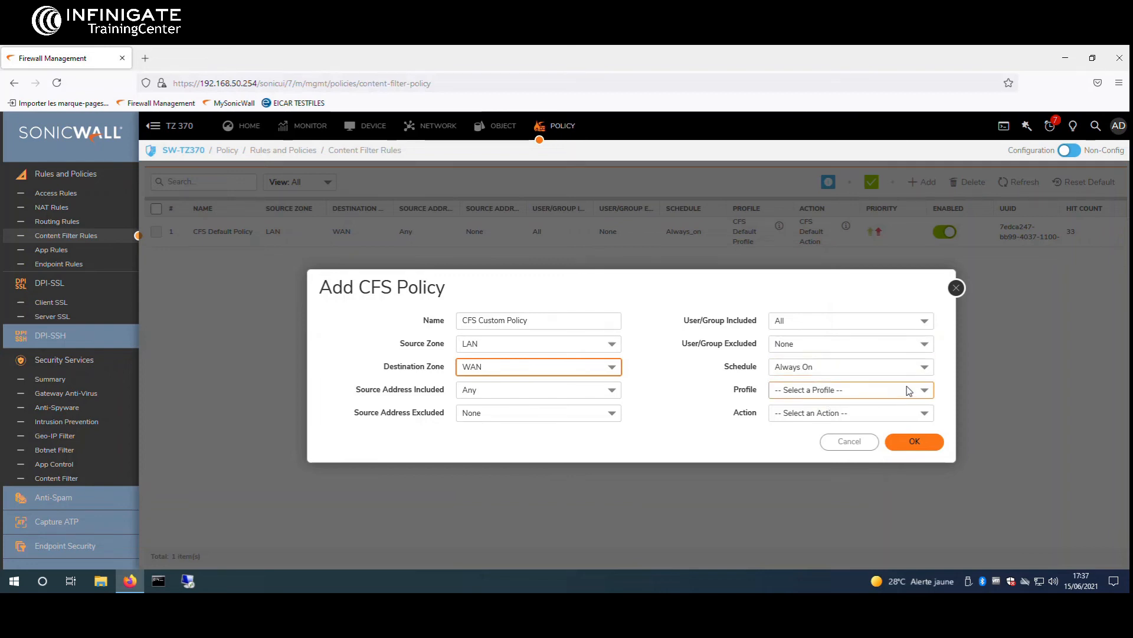
Keep the Always On schedule, assign CFS Custom Profile and CFS Custom Action, and save
click(854, 367)
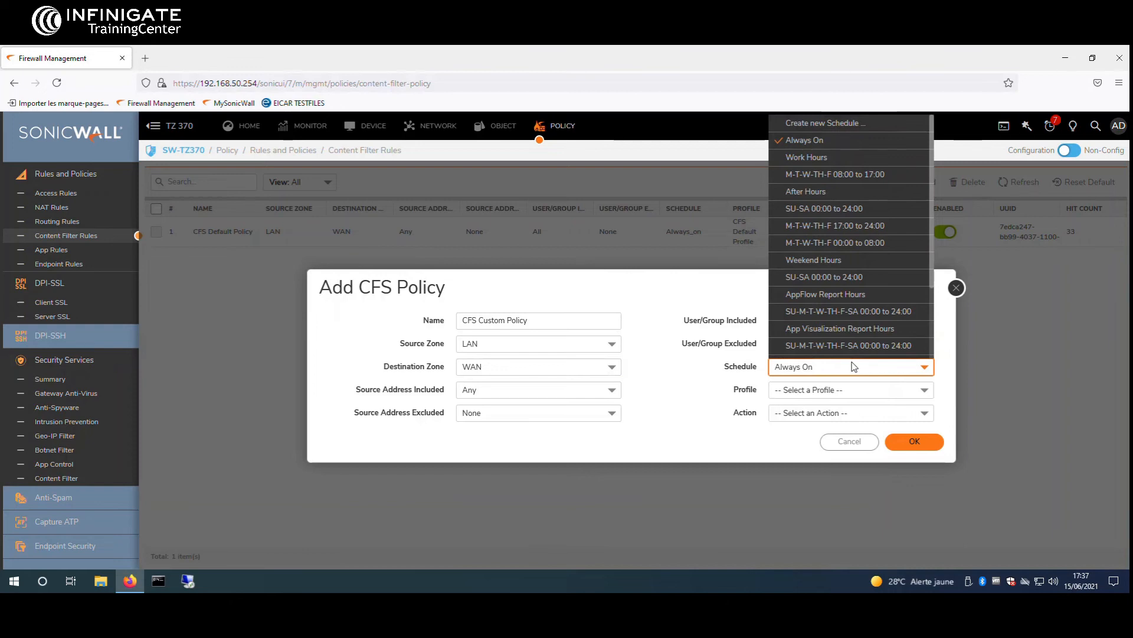
click(708, 402)
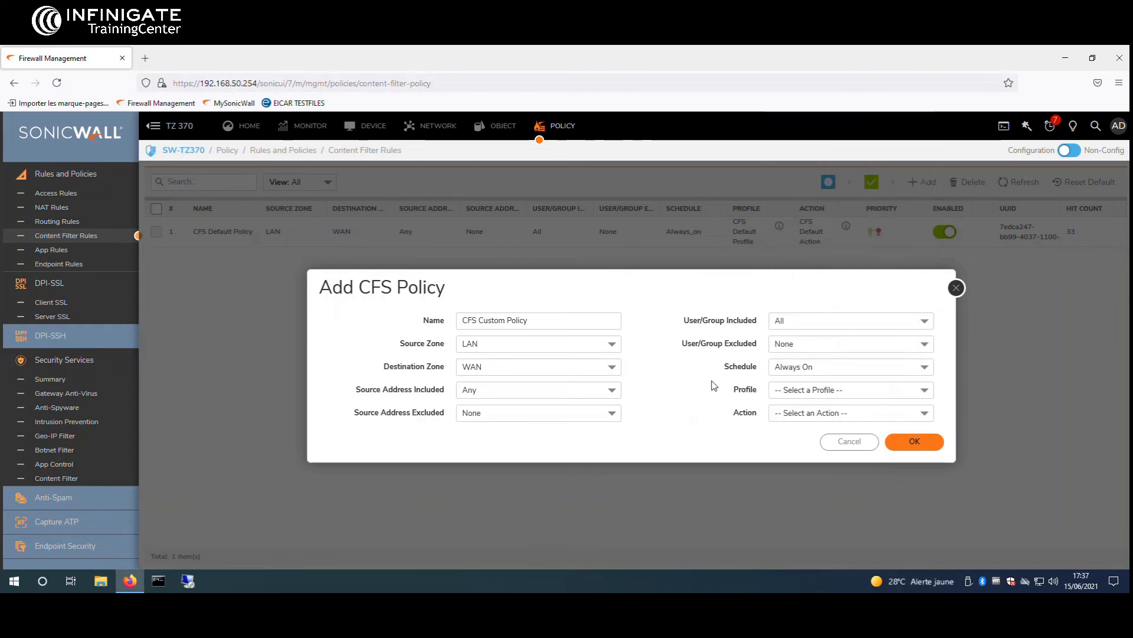
click(883, 388)
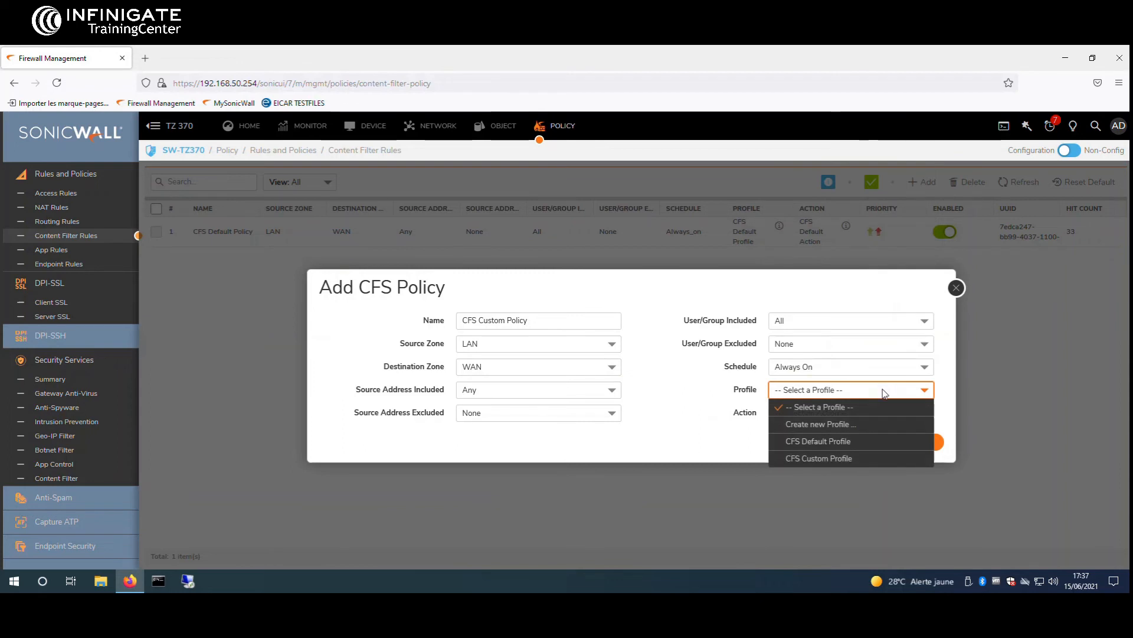
click(844, 458)
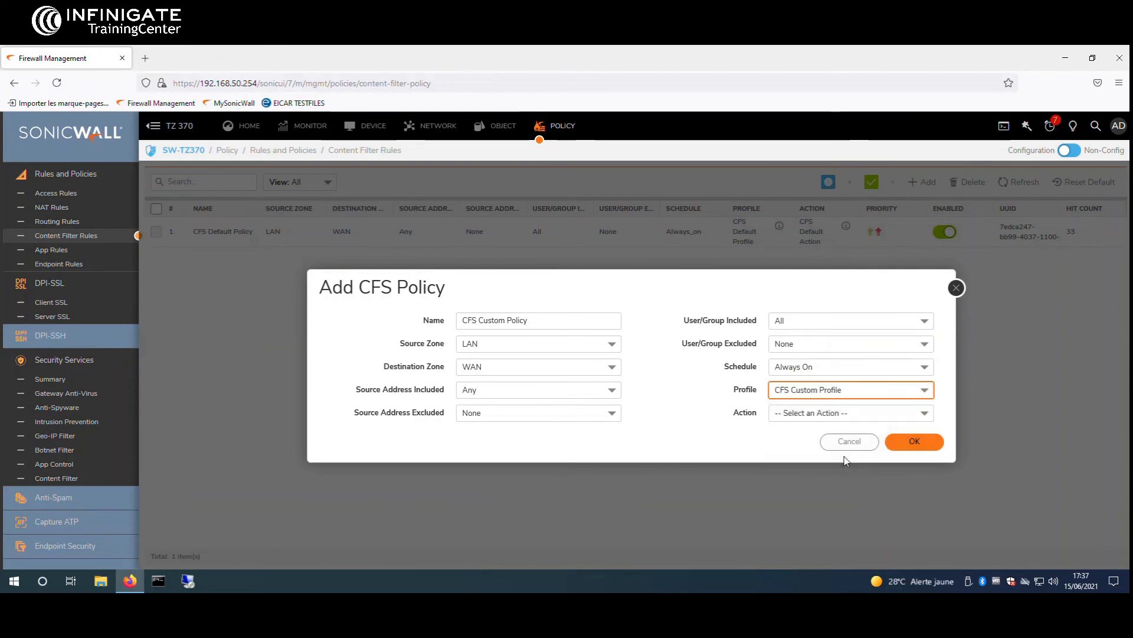
click(848, 410)
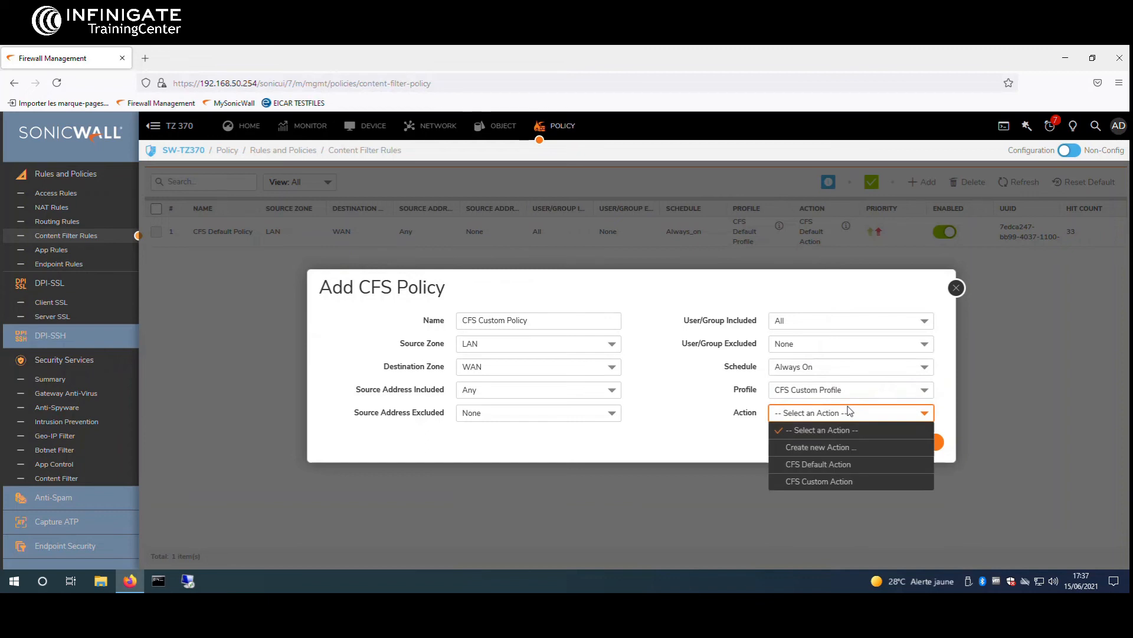
click(880, 483)
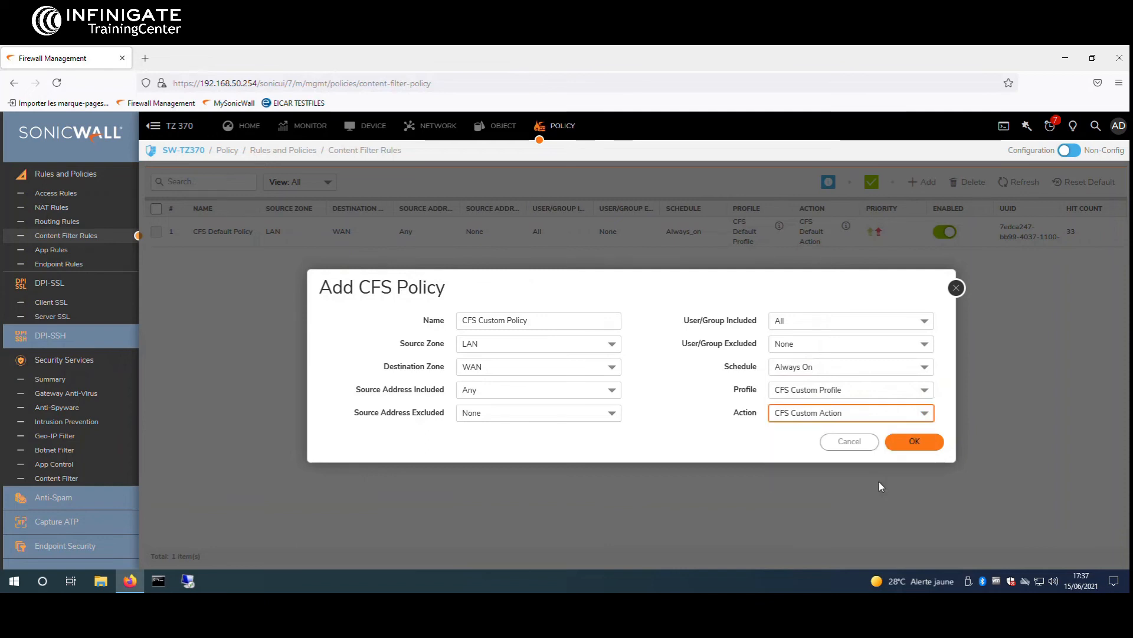
click(938, 448)
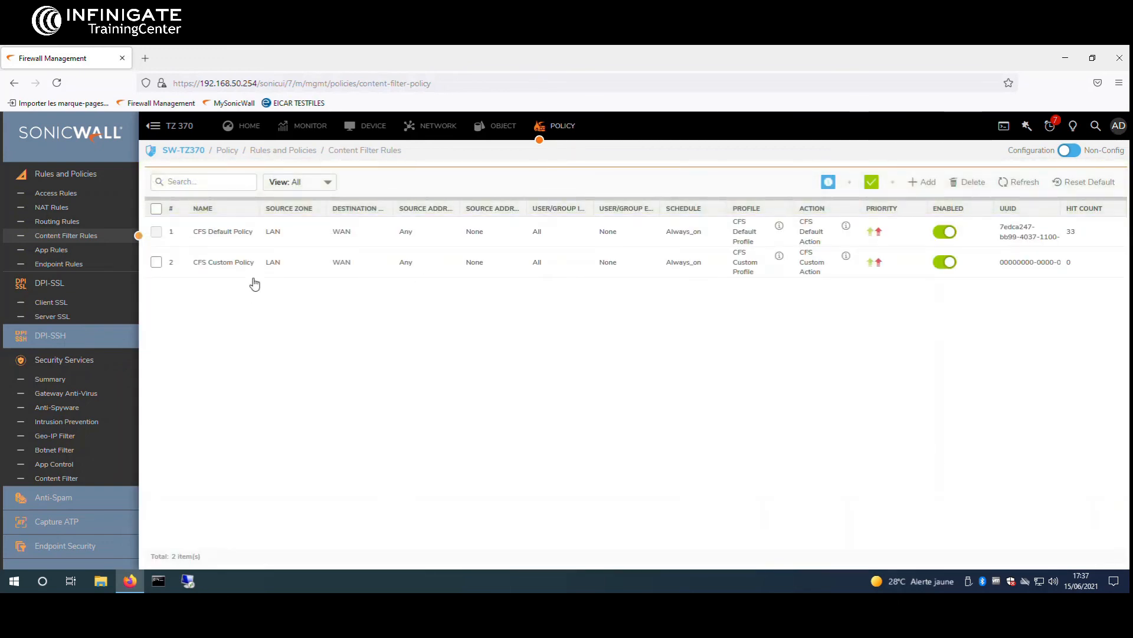
Move CFS Custom Policy from priority 2 to priority 1
click(873, 263)
click(579, 388)
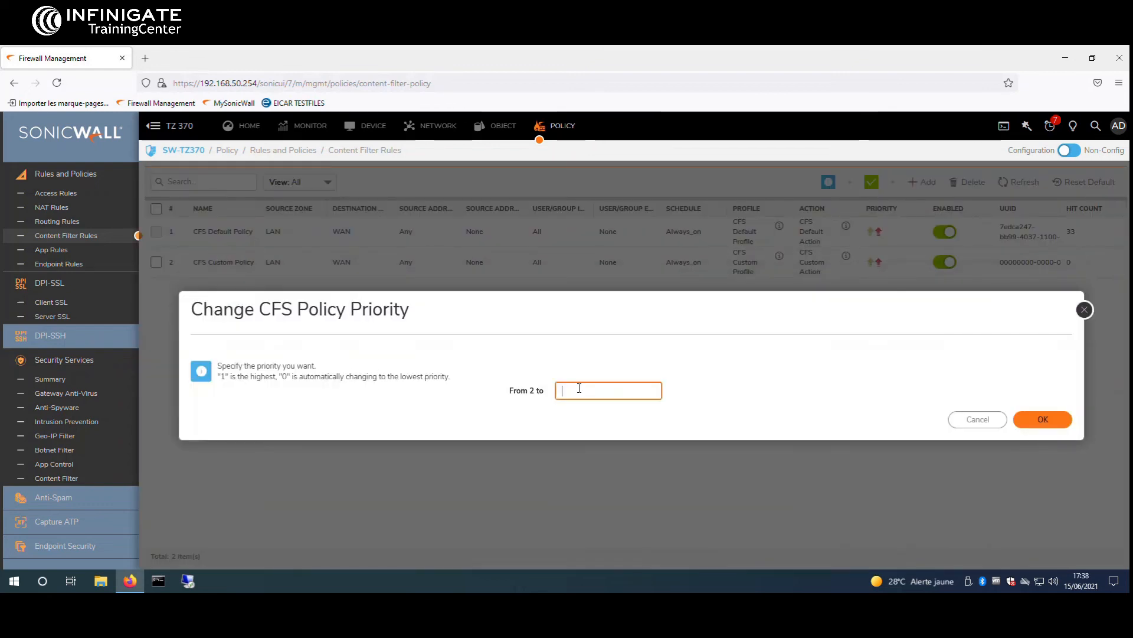
text(1)
click(1043, 419)
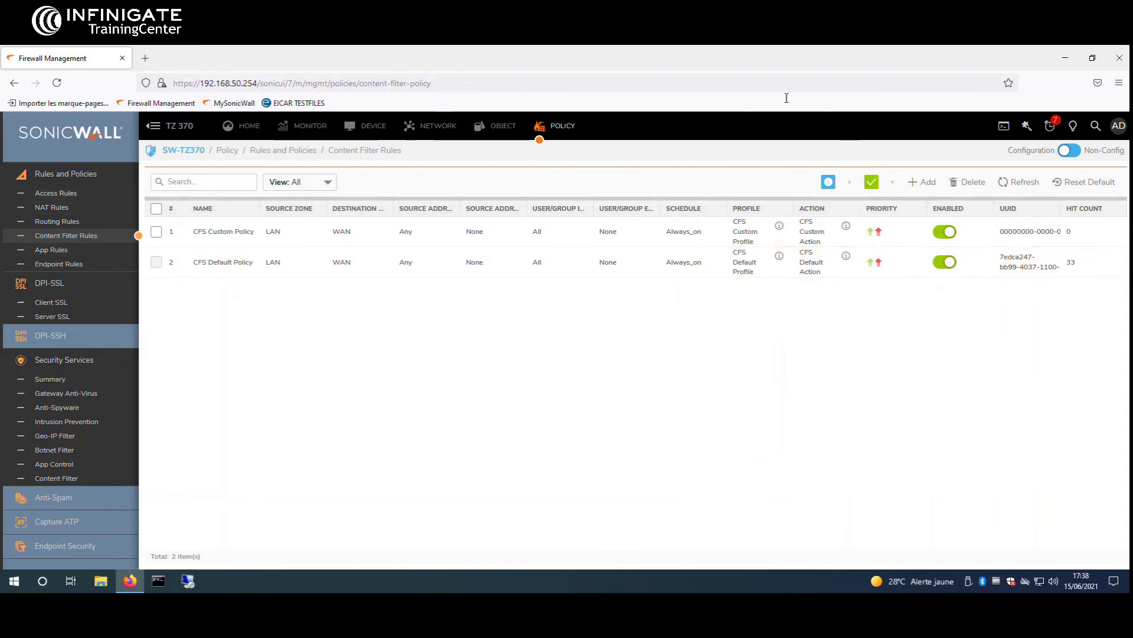
In a new private window, search Google for 'betclic', accept cookies, and open the Betclic result
click(1119, 82)
click(1027, 167)
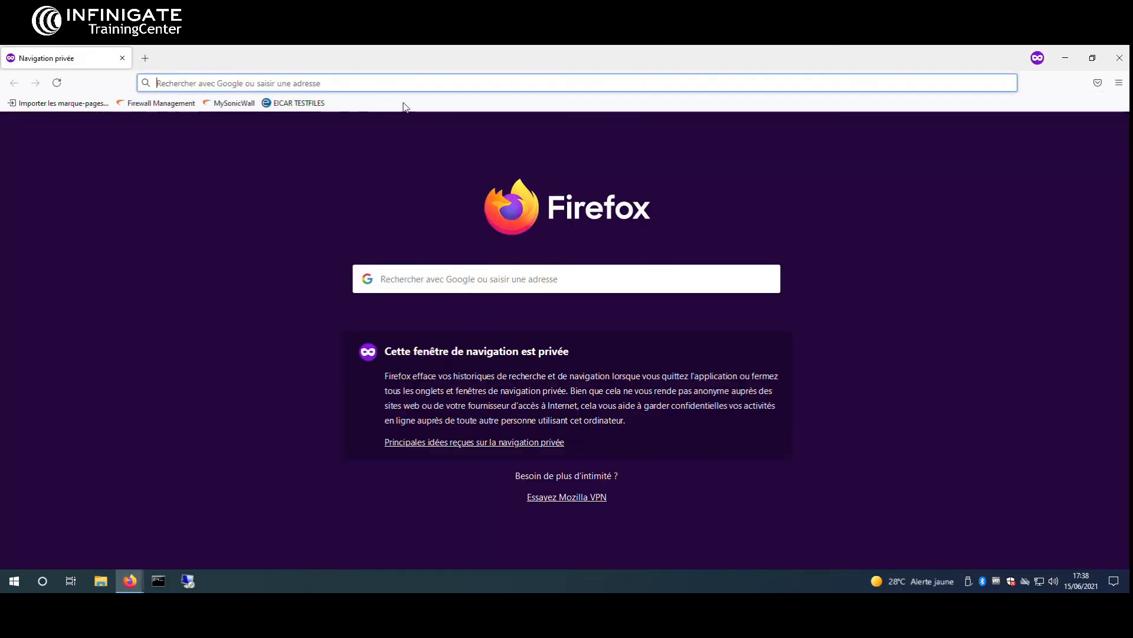
click(385, 82)
text(betclic)
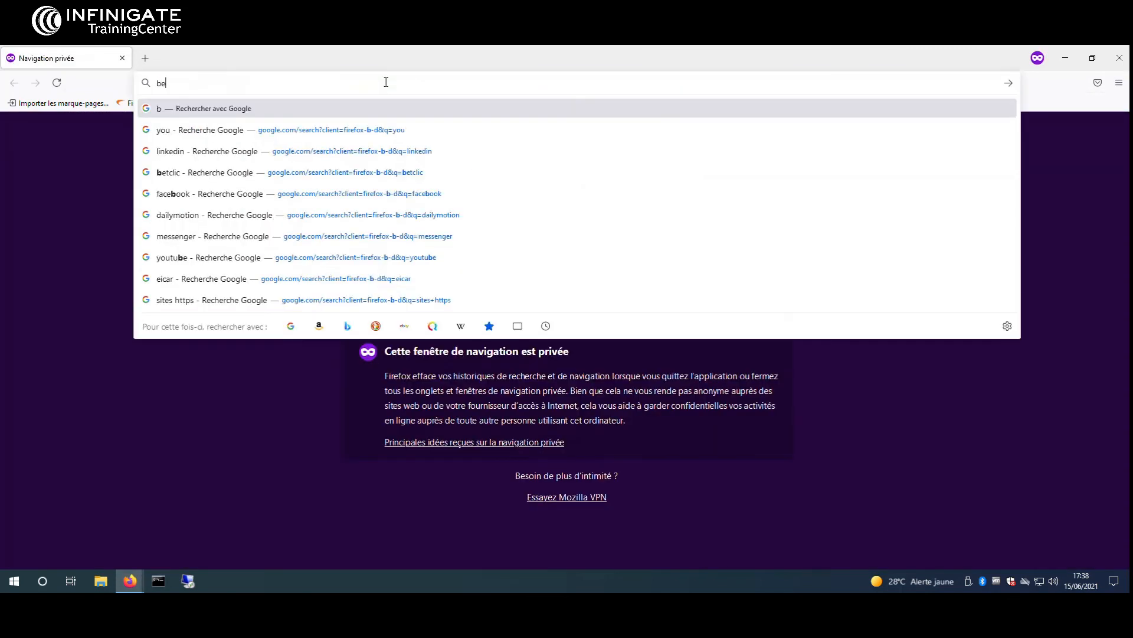
key(Return)
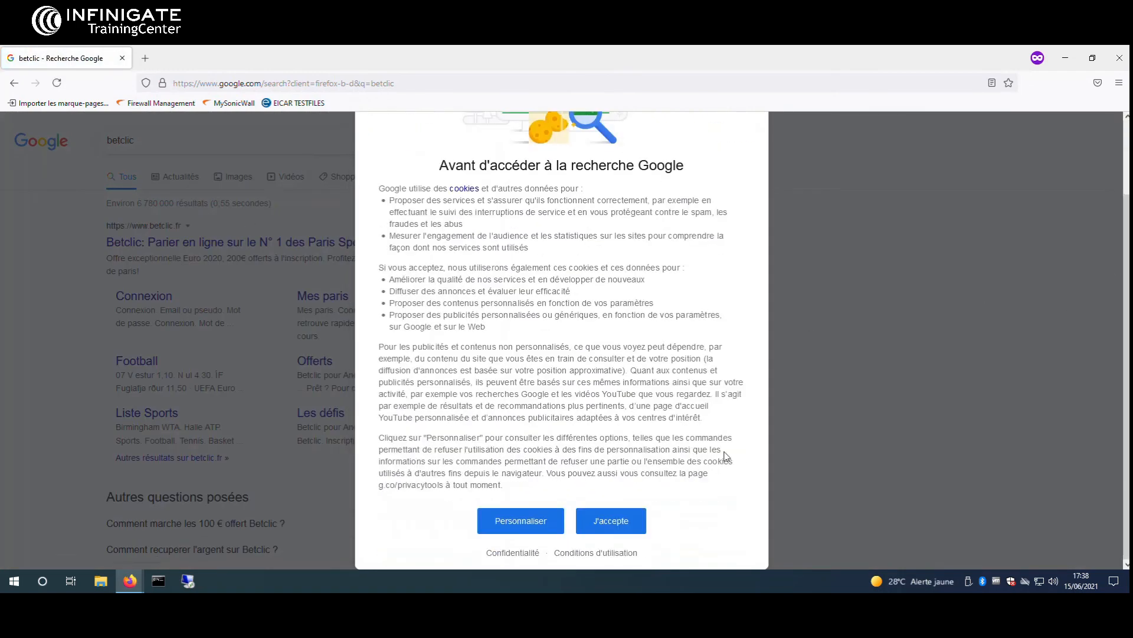
click(610, 520)
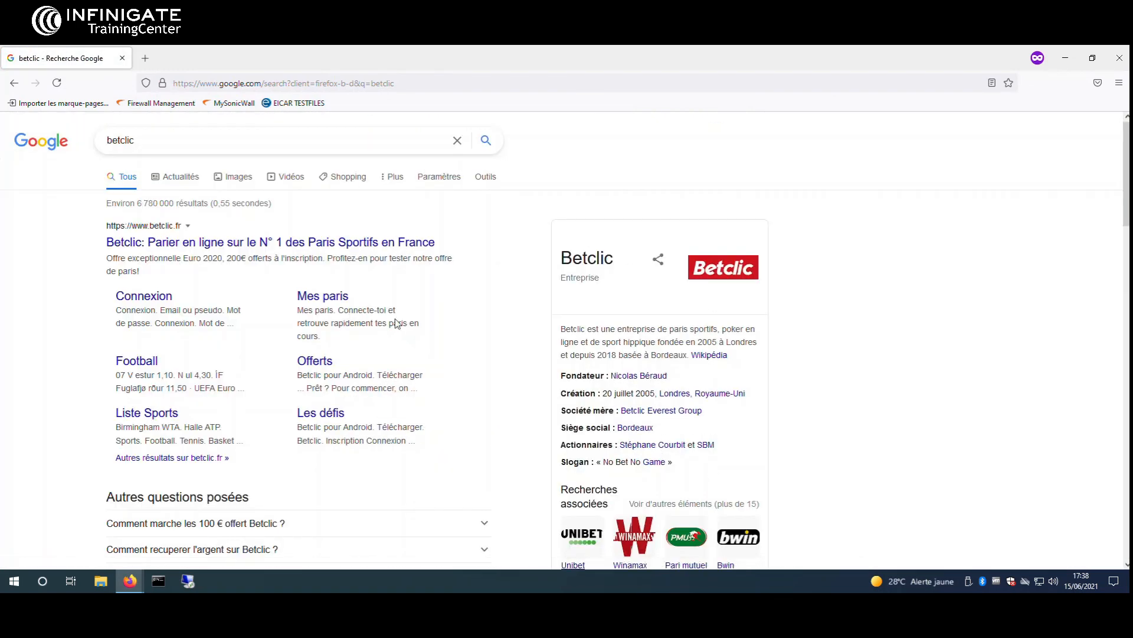
click(355, 249)
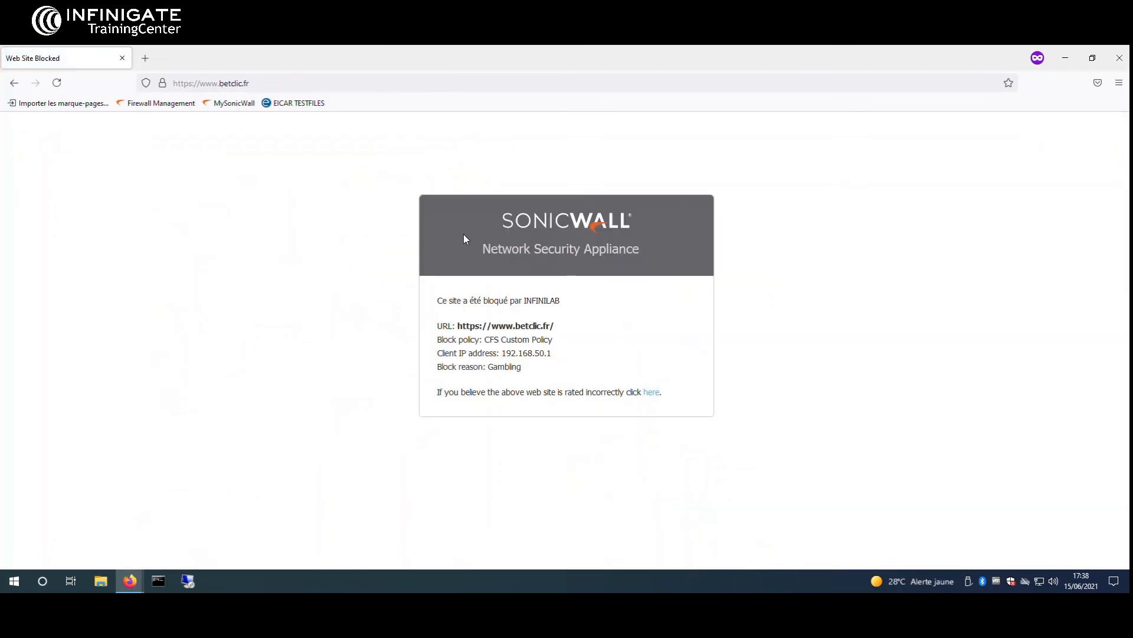
Highlight the block page details showing betclic.fr blocked for Gambling
drag(437, 299, 524, 374)
click(569, 349)
click(588, 356)
click(450, 368)
click(523, 374)
click(145, 58)
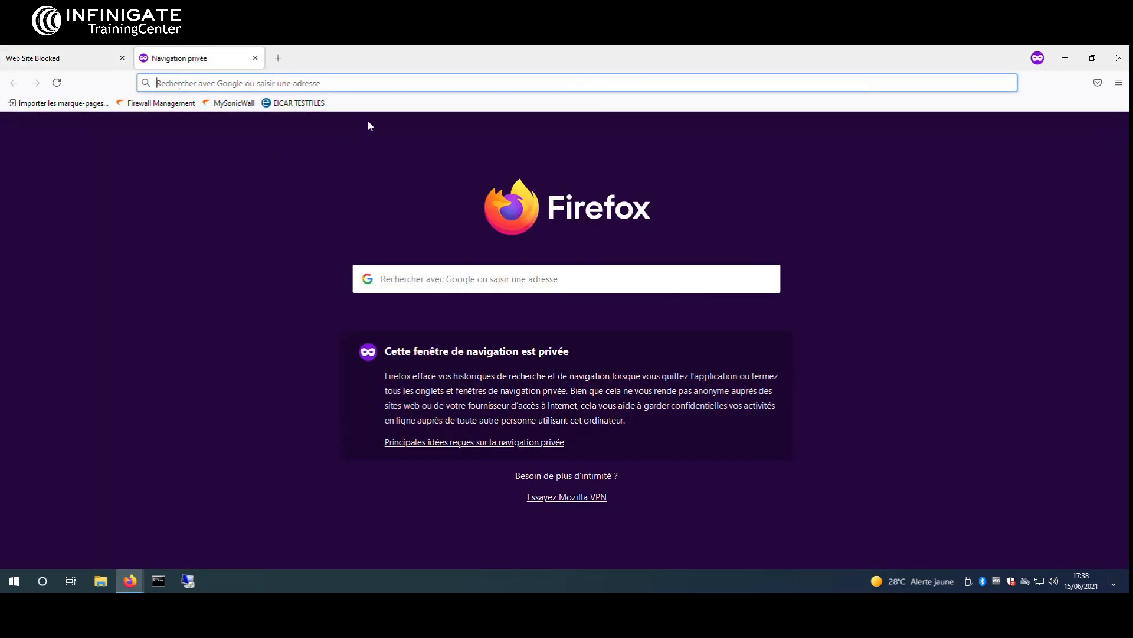
Go to facebook.fr, review the CFS Custom Policy warning details, and continue to Facebook
text(facebook)
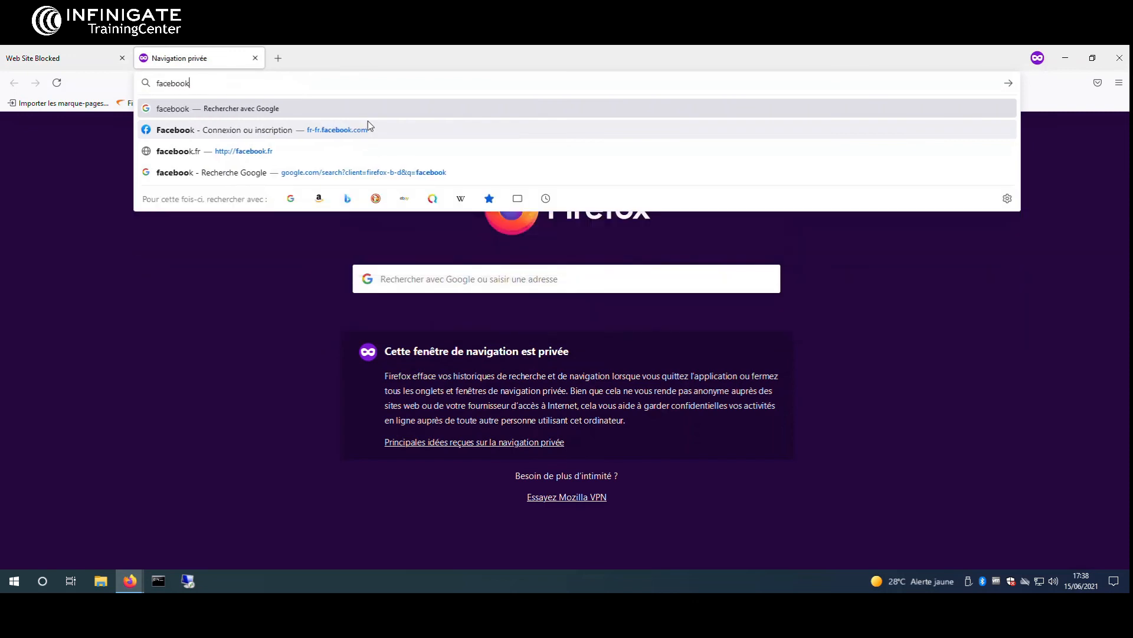
text(.fr)
key(Return)
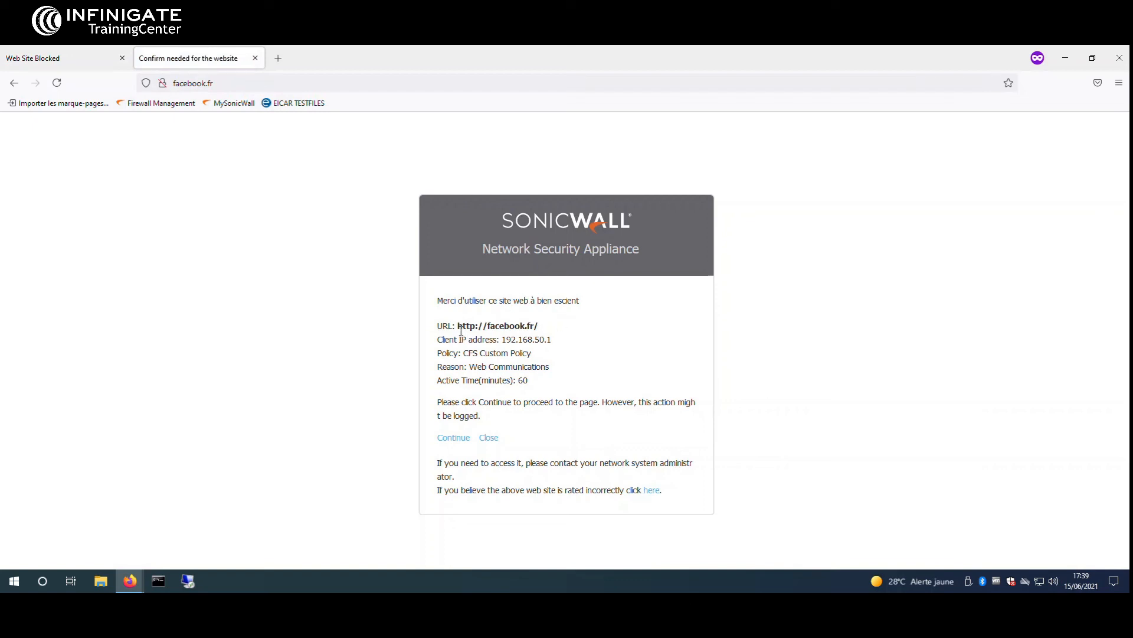
drag(461, 330, 533, 392)
click(533, 391)
drag(455, 301, 571, 301)
click(573, 302)
click(460, 440)
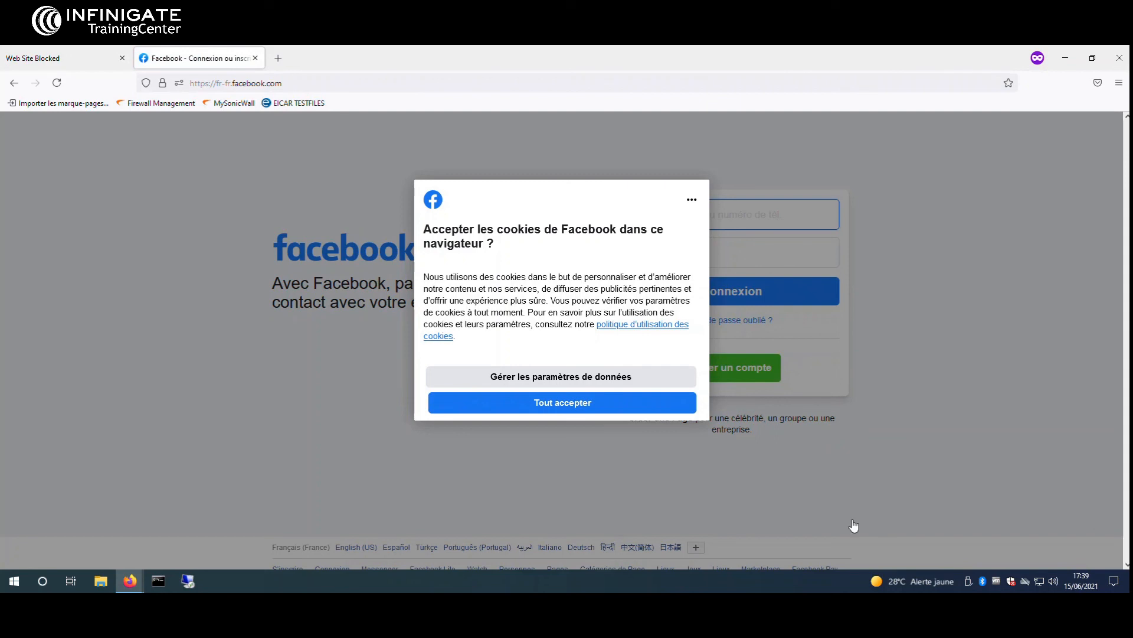
click(279, 59)
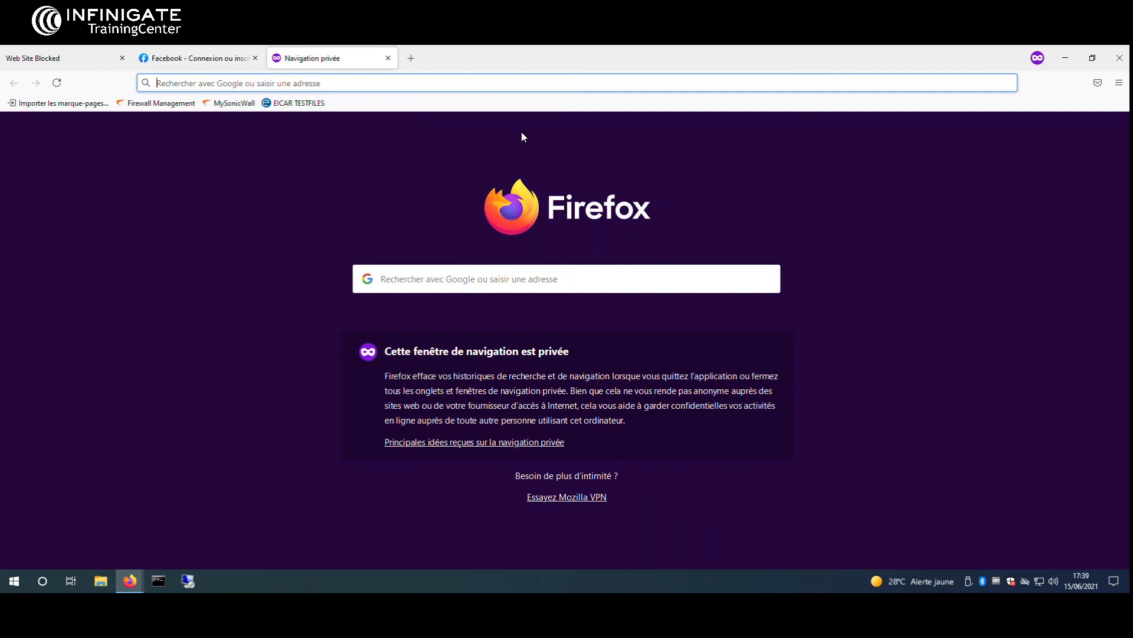
Load youtube.fr, accept its cookies with J'ACCEPTE, and compare it with the Facebook tab
text(youtube)
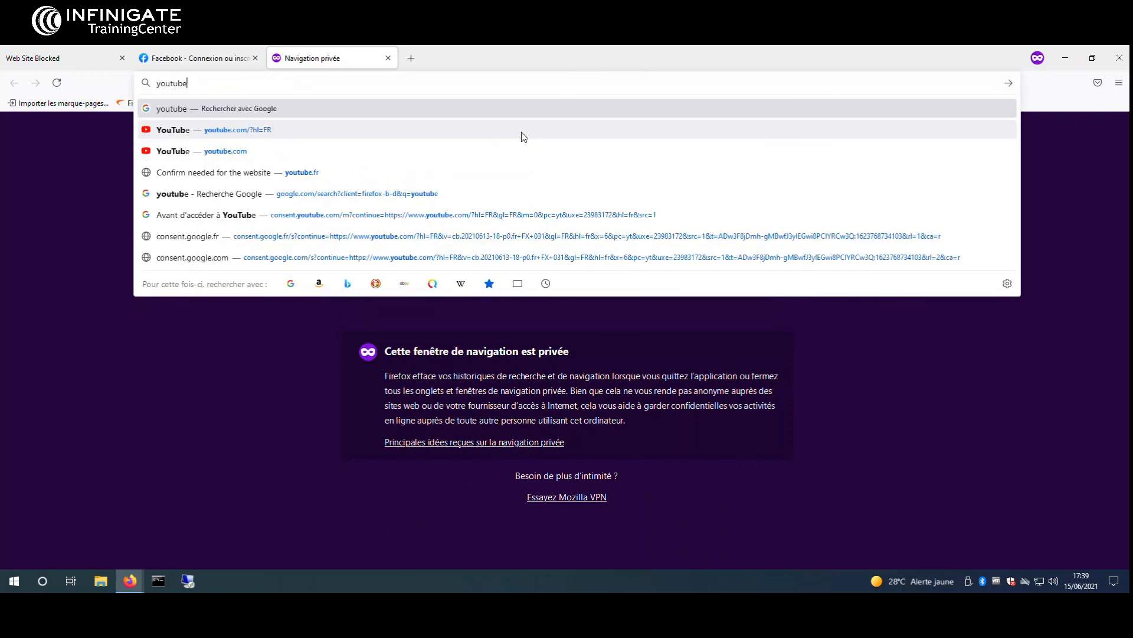
text(.fr)
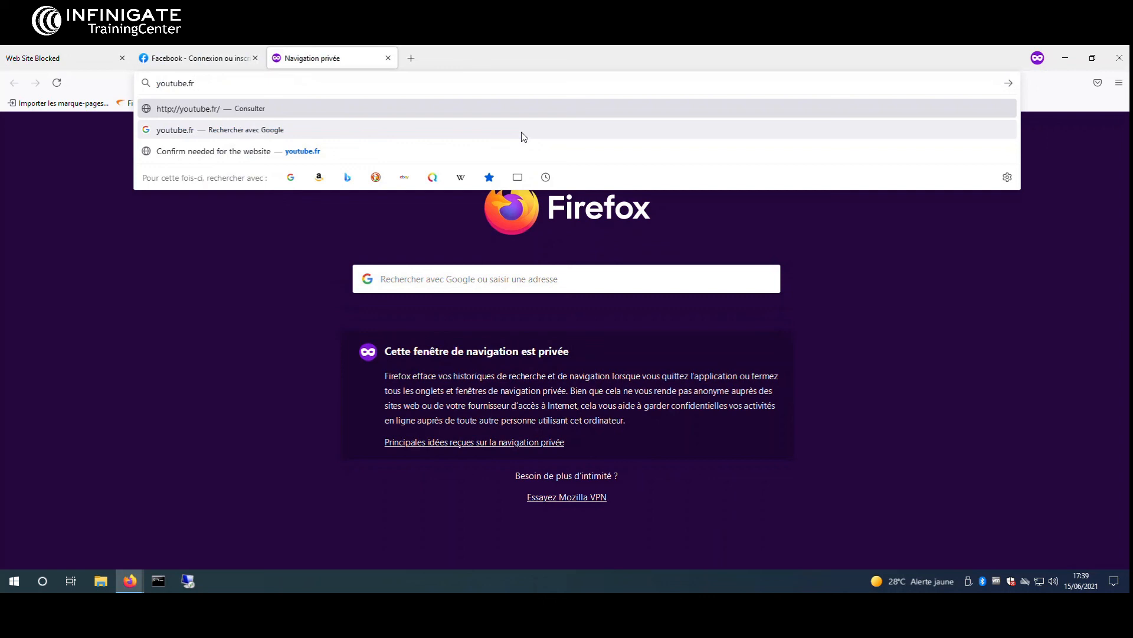
key(Return)
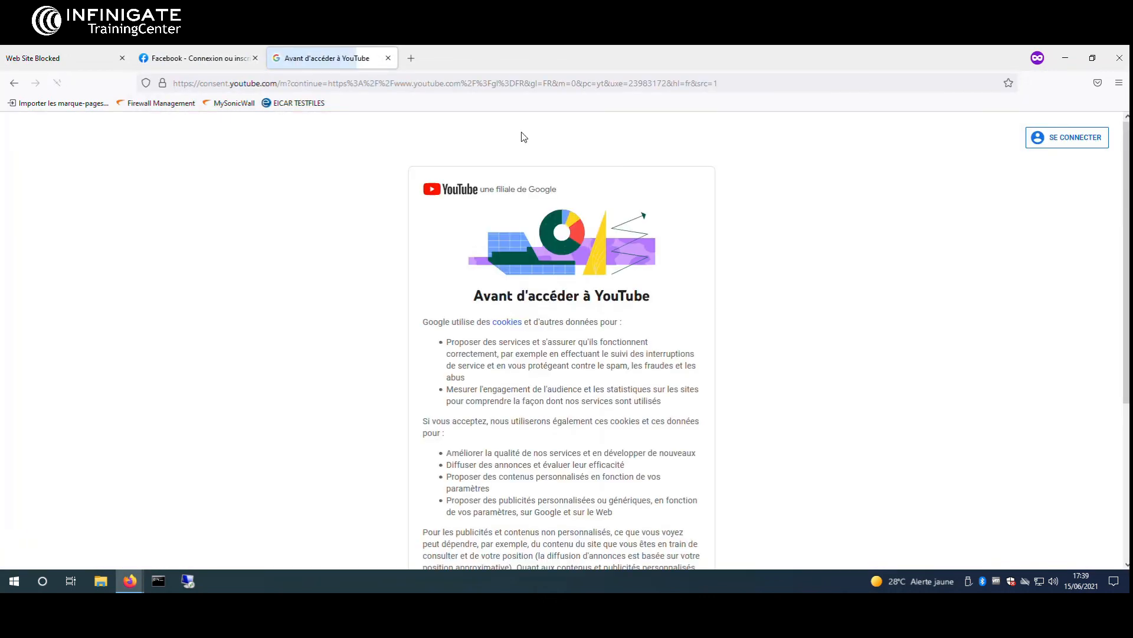
scroll(454, 237, down, 10)
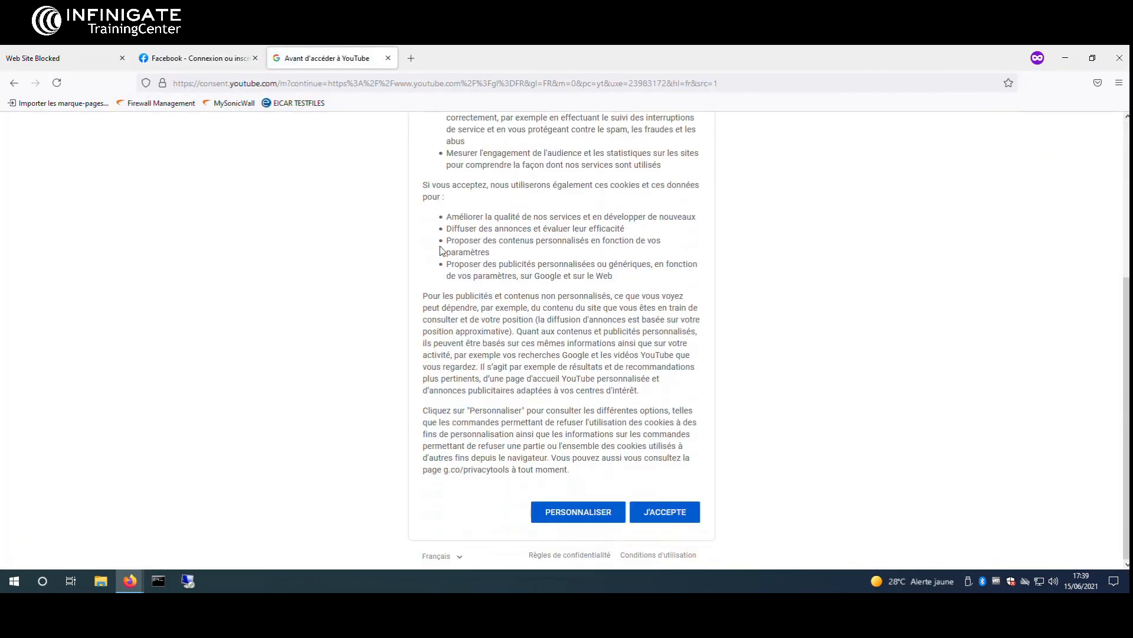
click(678, 511)
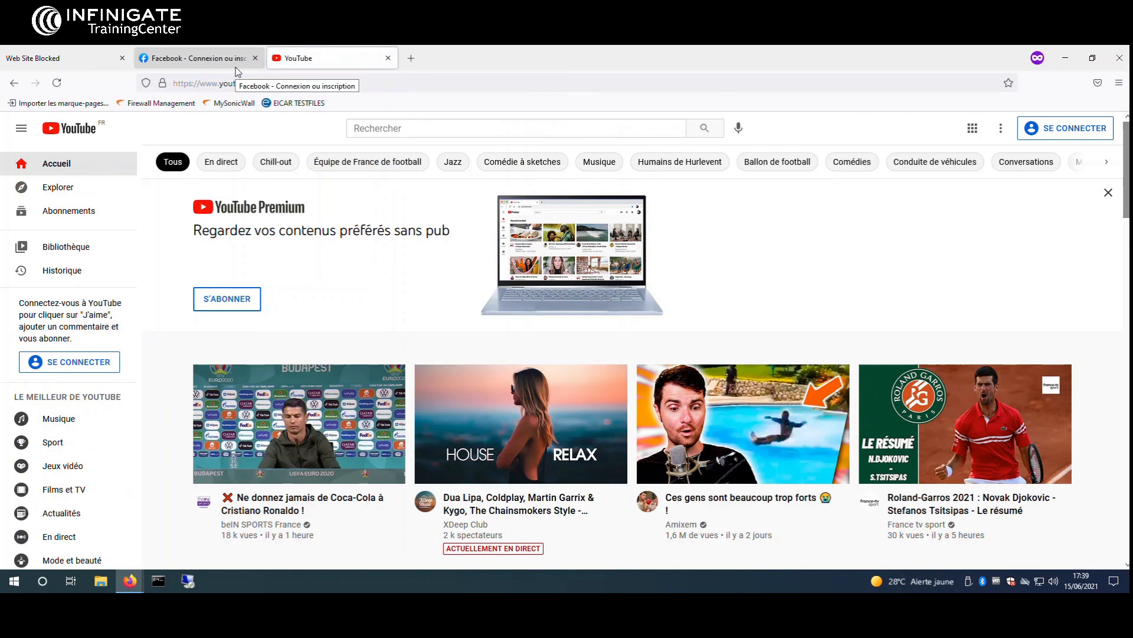
click(235, 67)
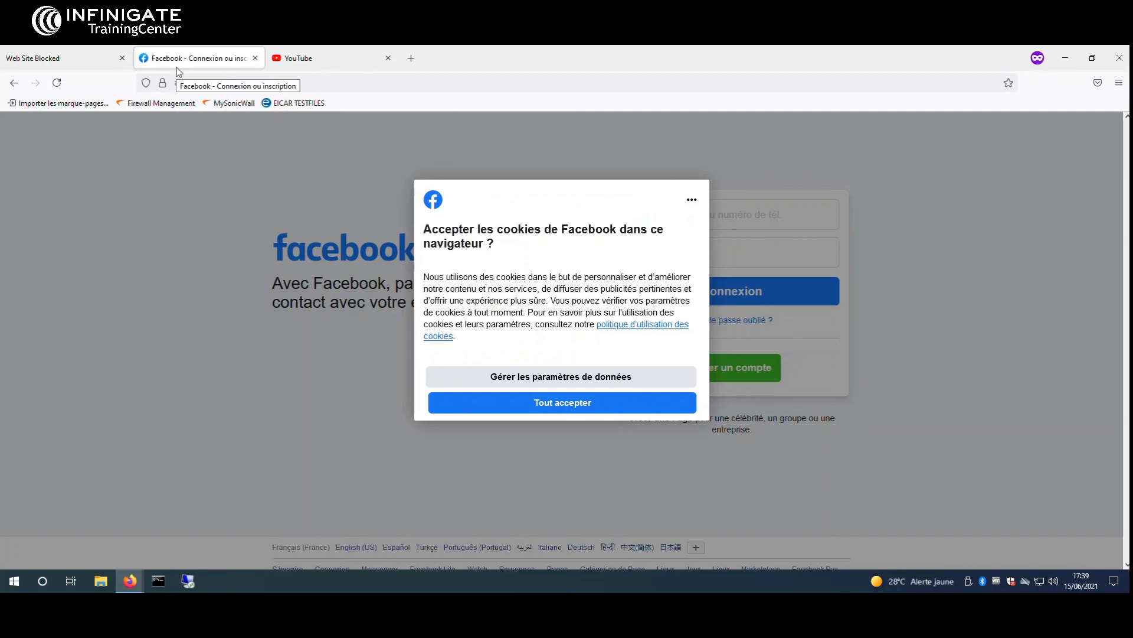
click(317, 70)
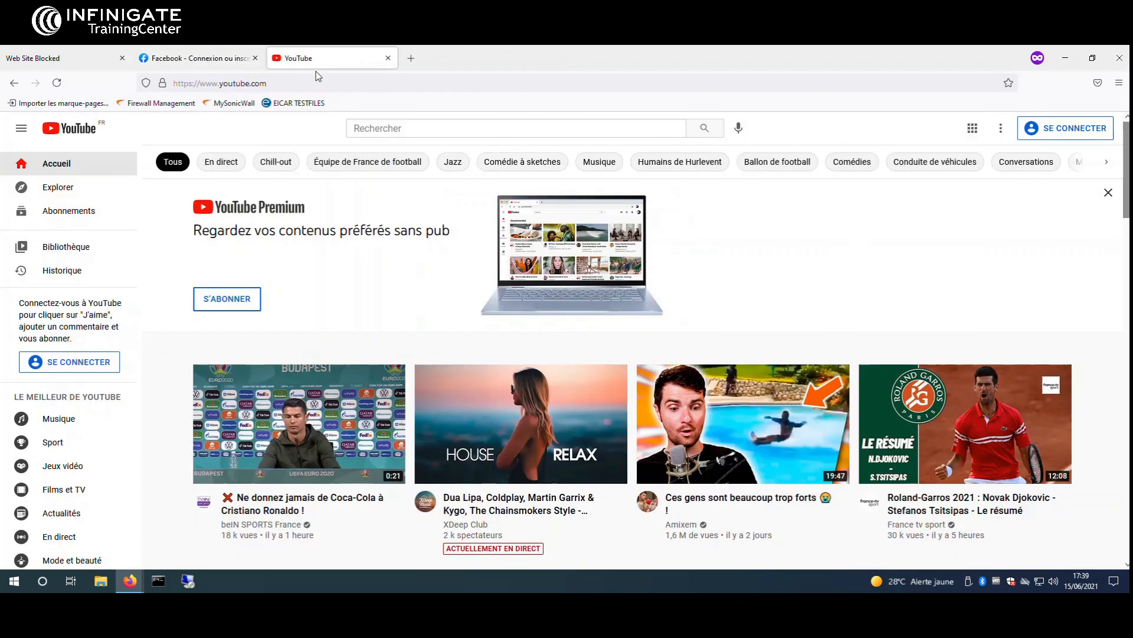